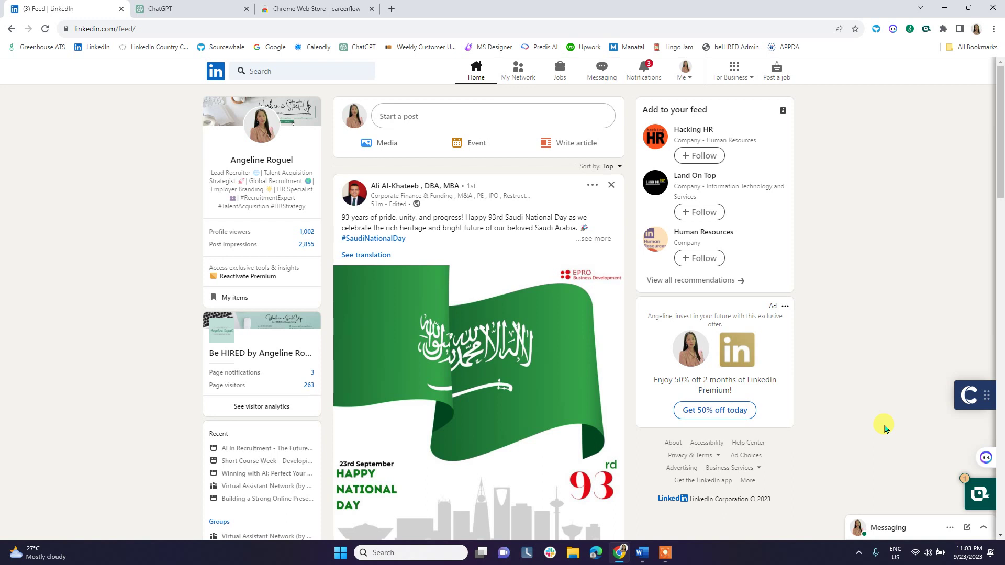
Step: View the Teal extension's job form on the LinkedIn feed and collapse it again
click(976, 494)
click(834, 394)
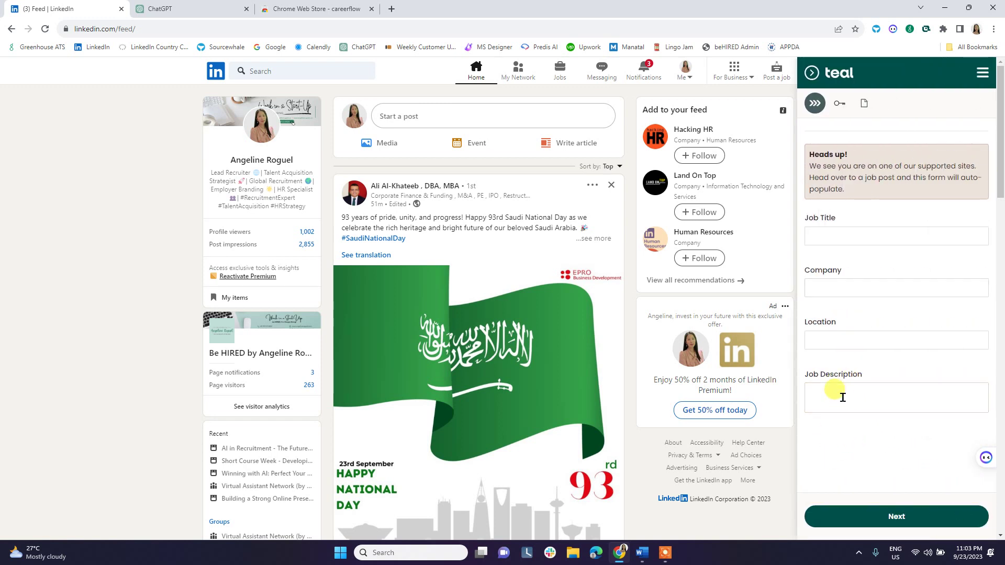
click(786, 455)
click(809, 74)
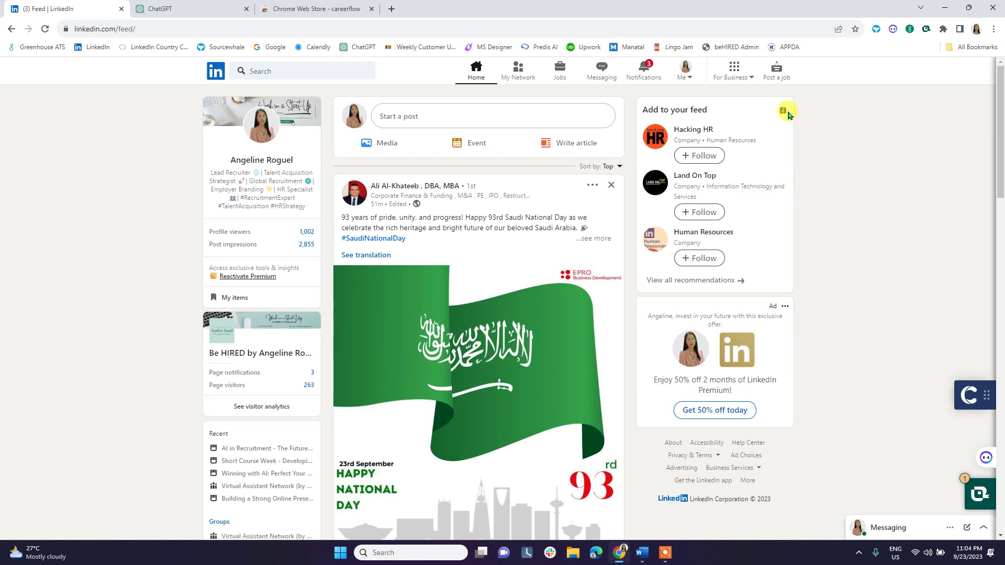
Step: Go to the own LinkedIn profile, check Careerflow's Chrome Web Store listing, and open the Careerflow extension on the profile page
click(685, 69)
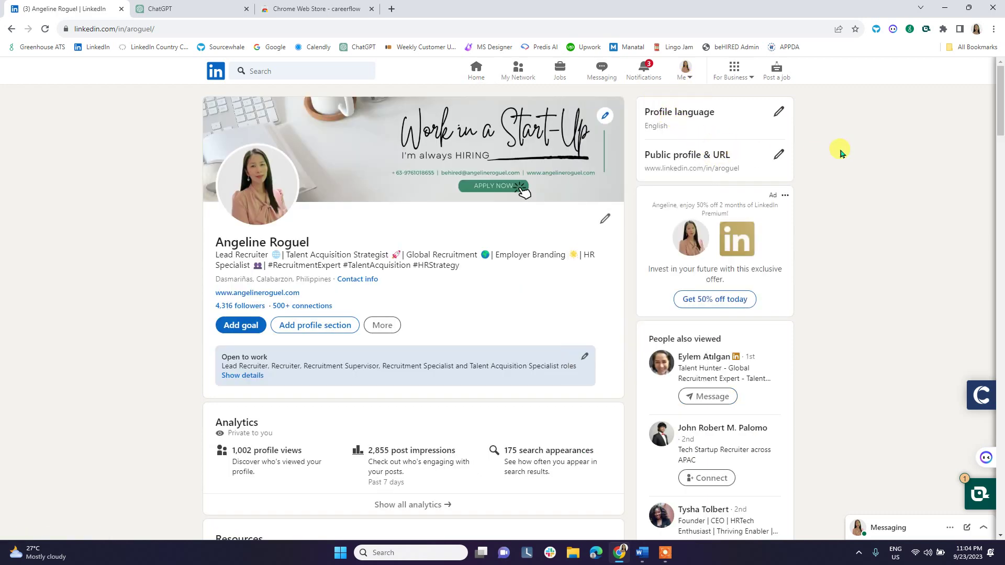
click(343, 9)
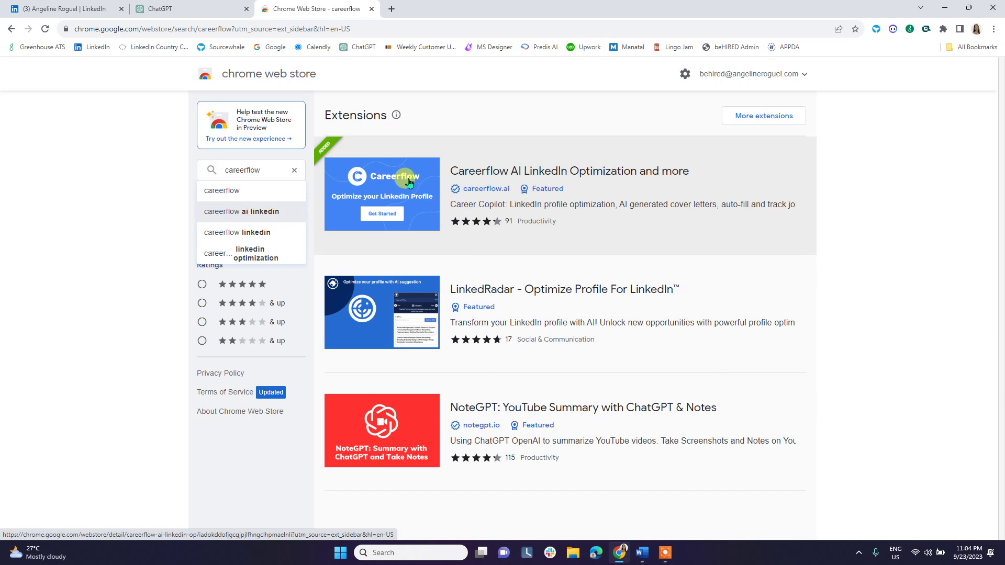
click(79, 9)
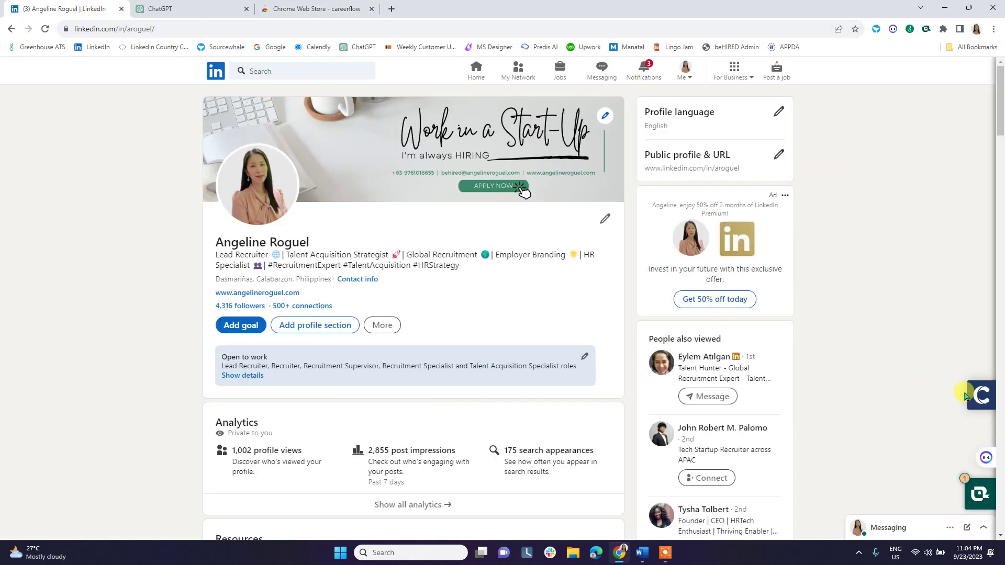
mouse_move(967, 398)
click(960, 395)
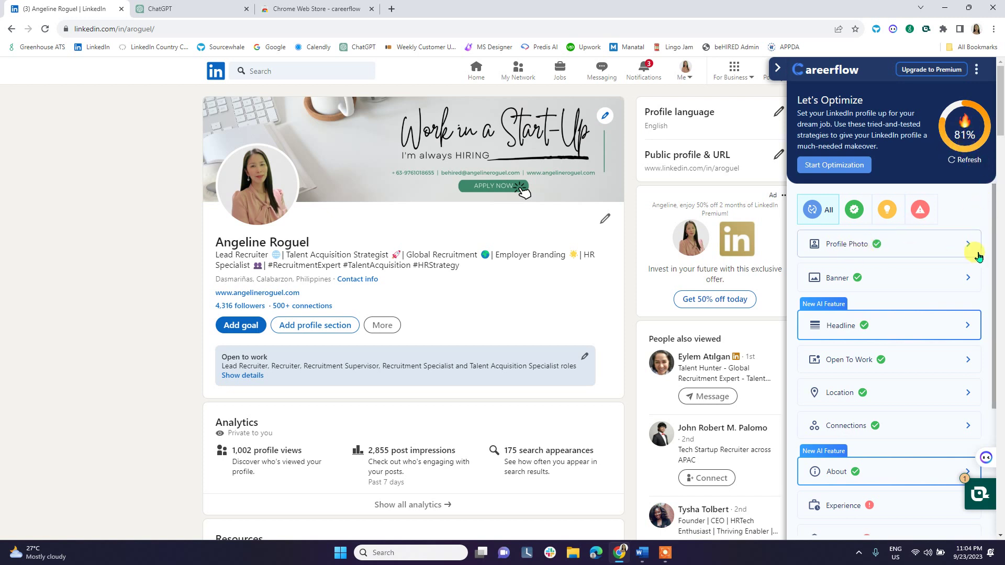
Step: Examine Careerflow's ratings of all profile sections and compare them with Teal's LinkedIn Review
drag(993, 252, 1000, 287)
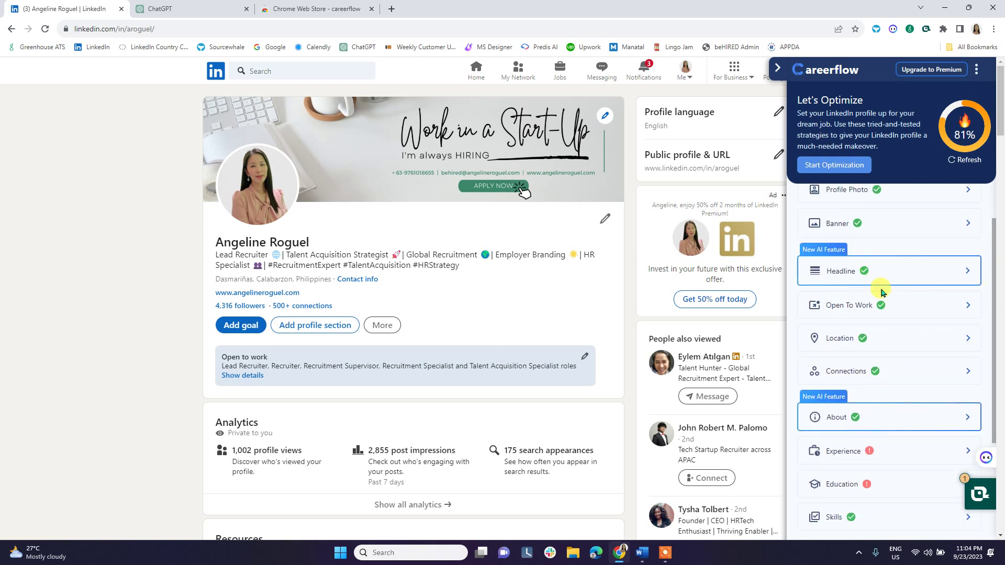
scroll(882, 309, up, 1)
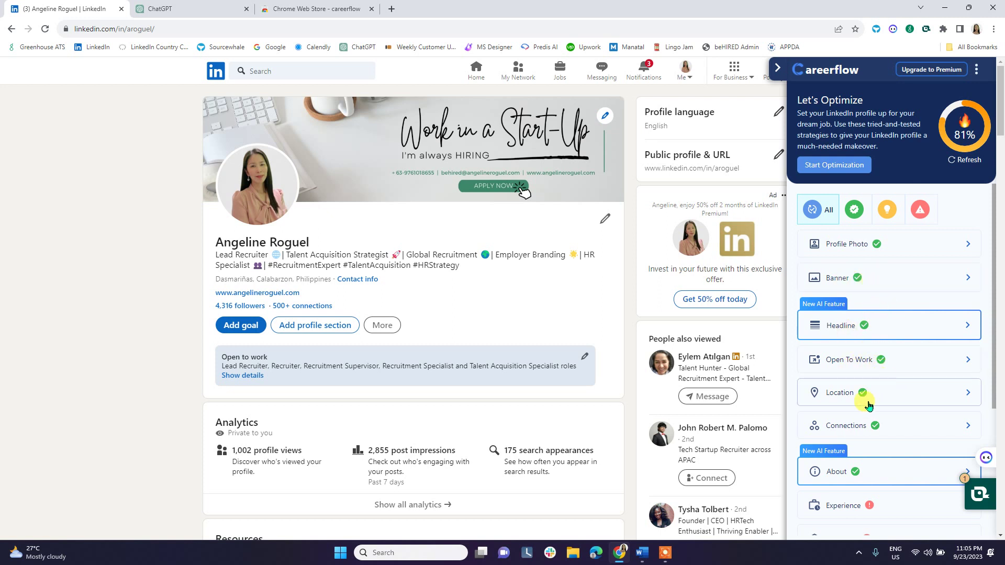
scroll(932, 343, down, 3)
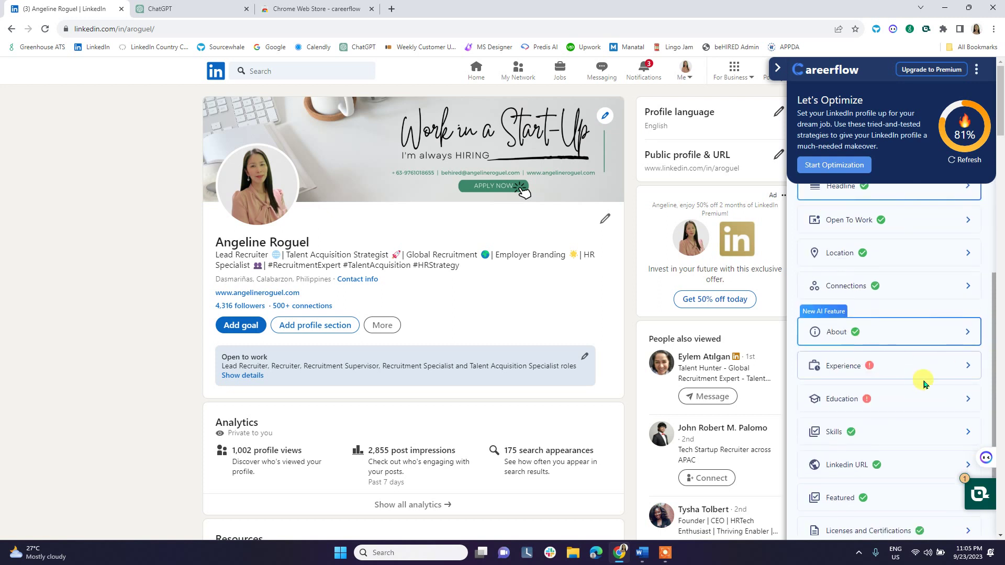
scroll(877, 417, down, 1)
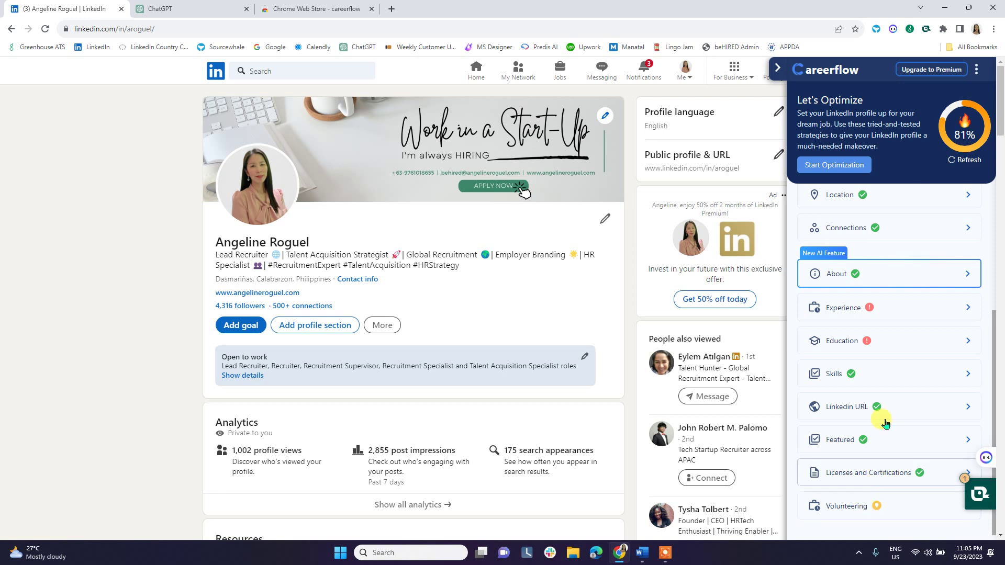
scroll(885, 413, up, 4)
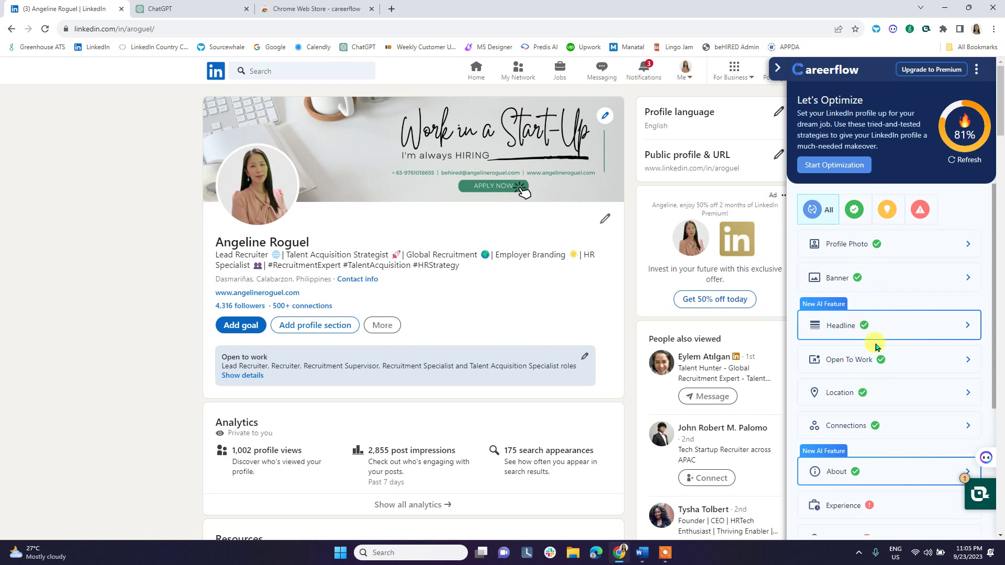
click(968, 494)
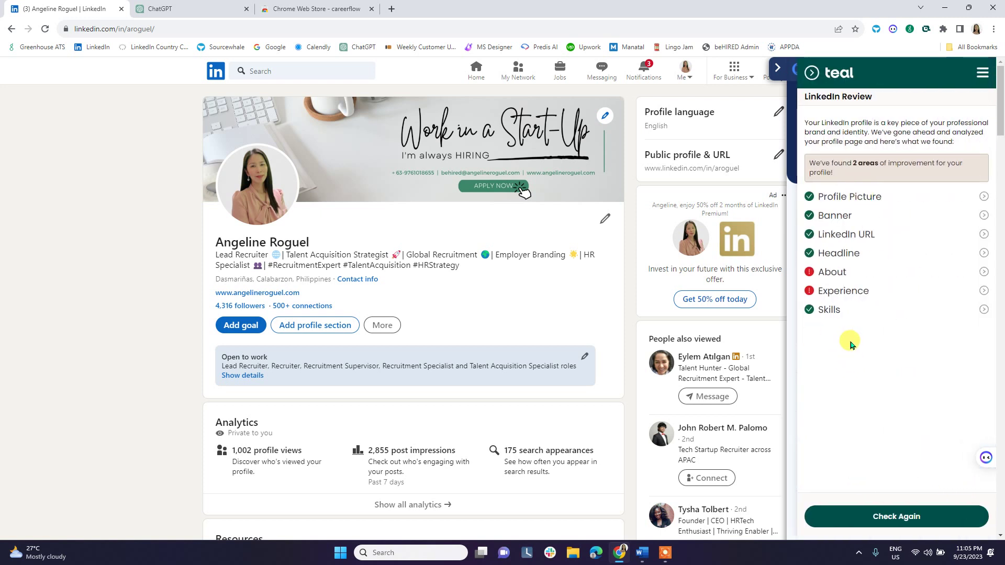
click(814, 75)
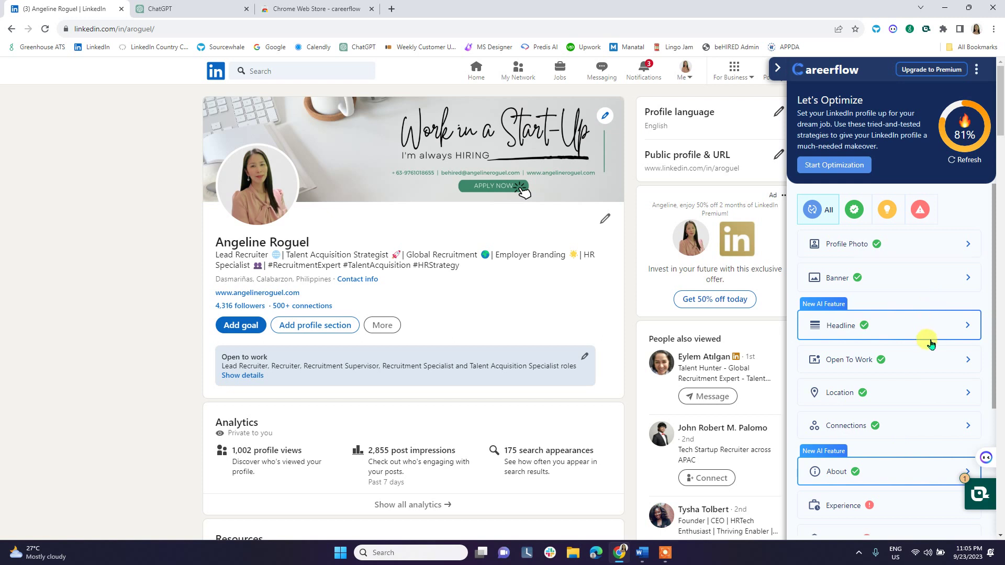
Step: Look over the Headline and About AI features in Careerflow's section list and view the Headline guidance
scroll(924, 343, down, 4)
scroll(924, 348, up, 4)
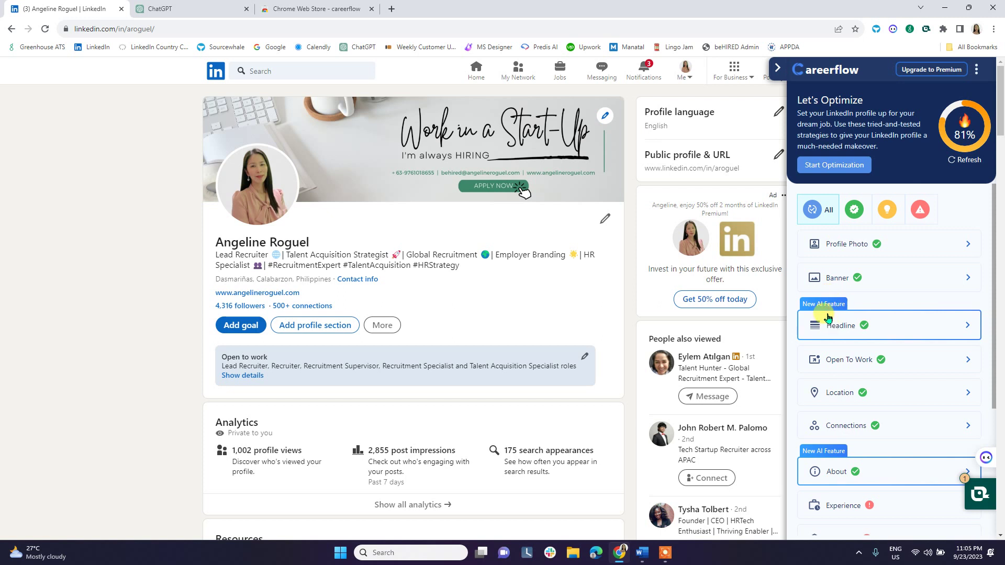
scroll(872, 328, down, 3)
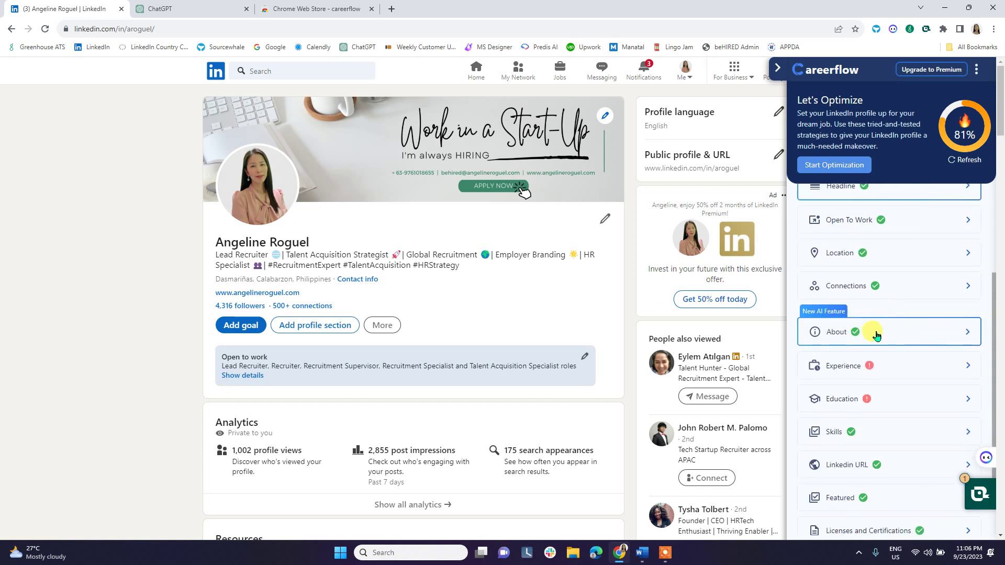
scroll(893, 325, up, 3)
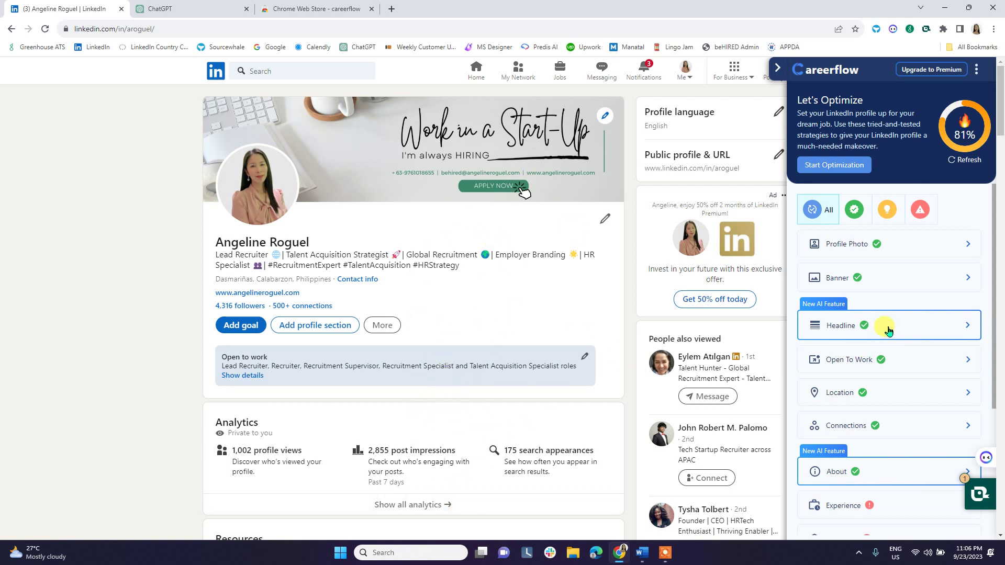
scroll(892, 335, down, 3)
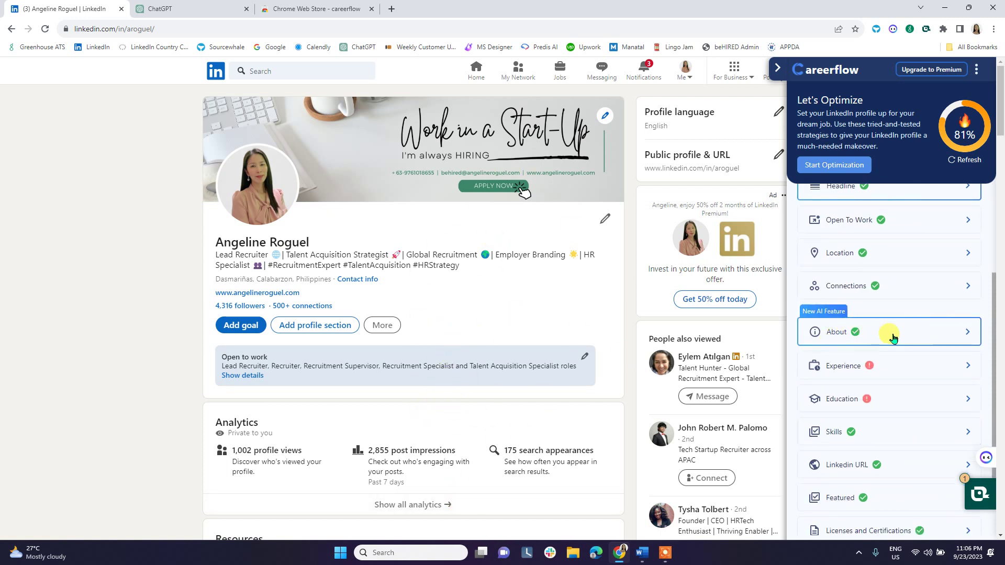
scroll(892, 337, down, 3)
scroll(909, 340, up, 4)
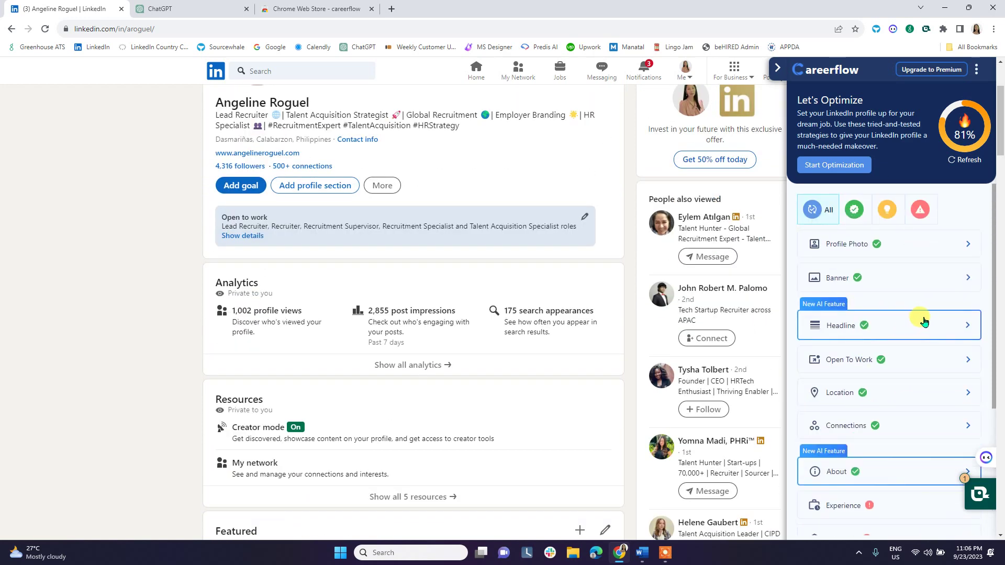
scroll(707, 340, up, 3)
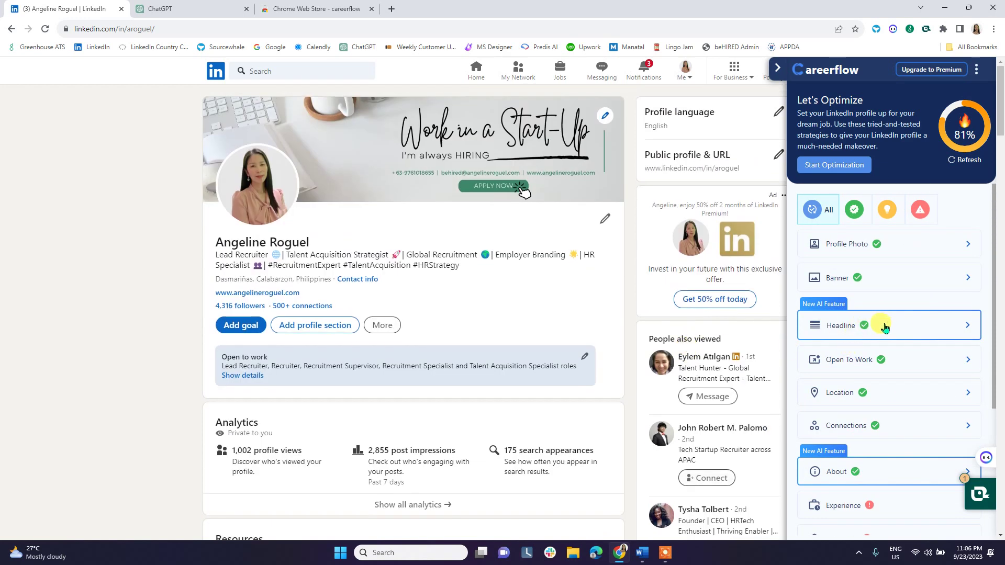
click(922, 326)
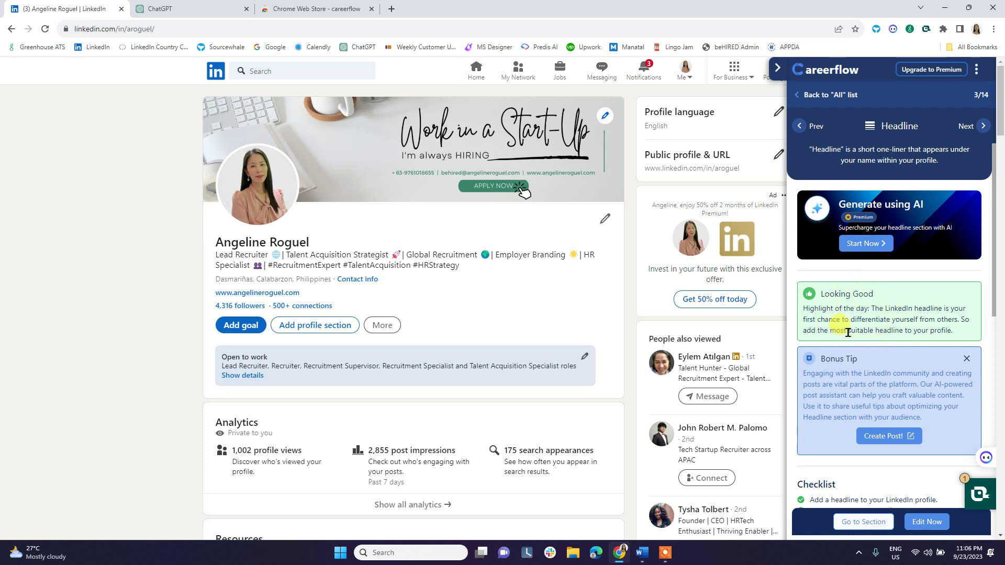
click(798, 94)
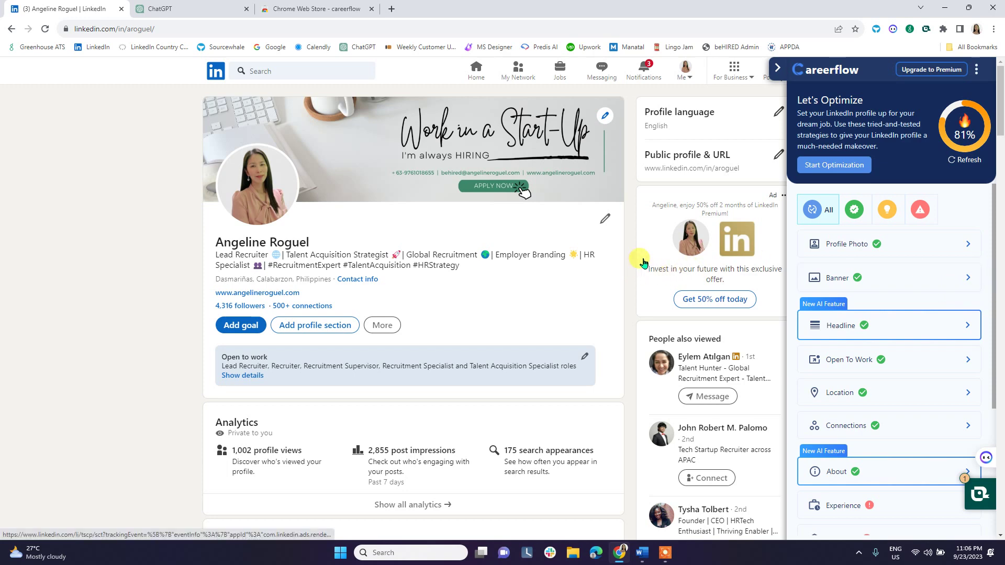
Step: Start Careerflow's guided optimization and go through all the Profile Photo tips
click(831, 165)
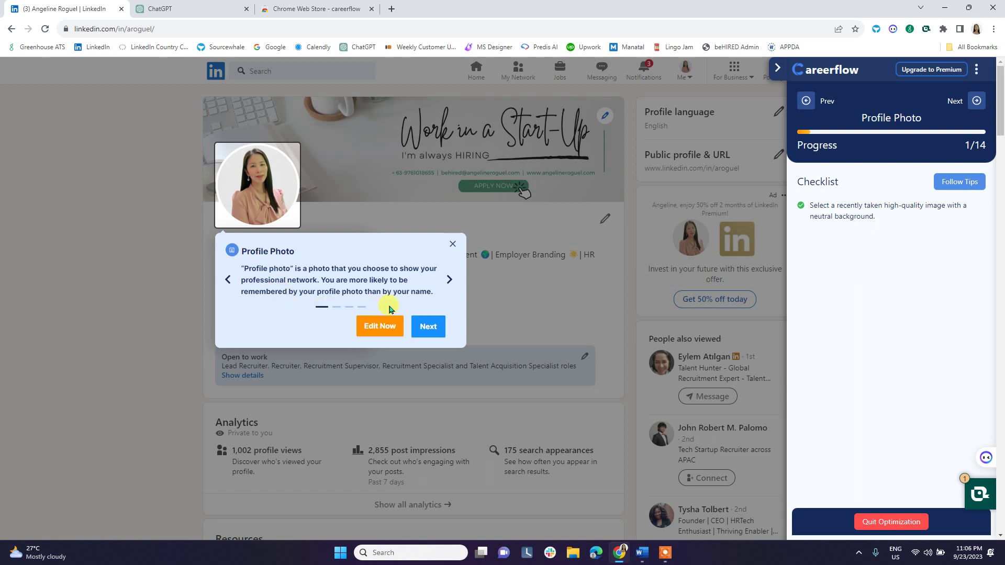
click(449, 280)
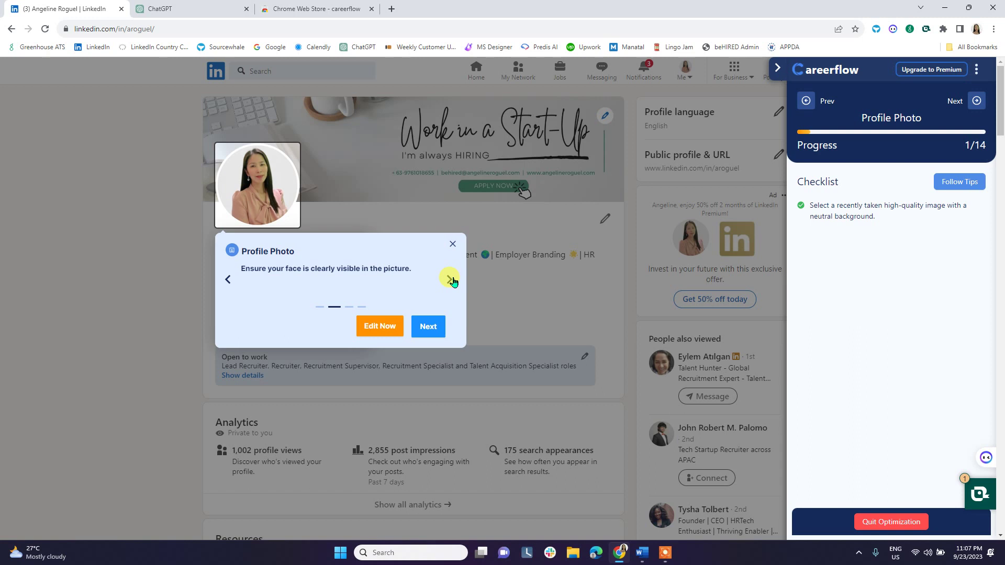
click(452, 280)
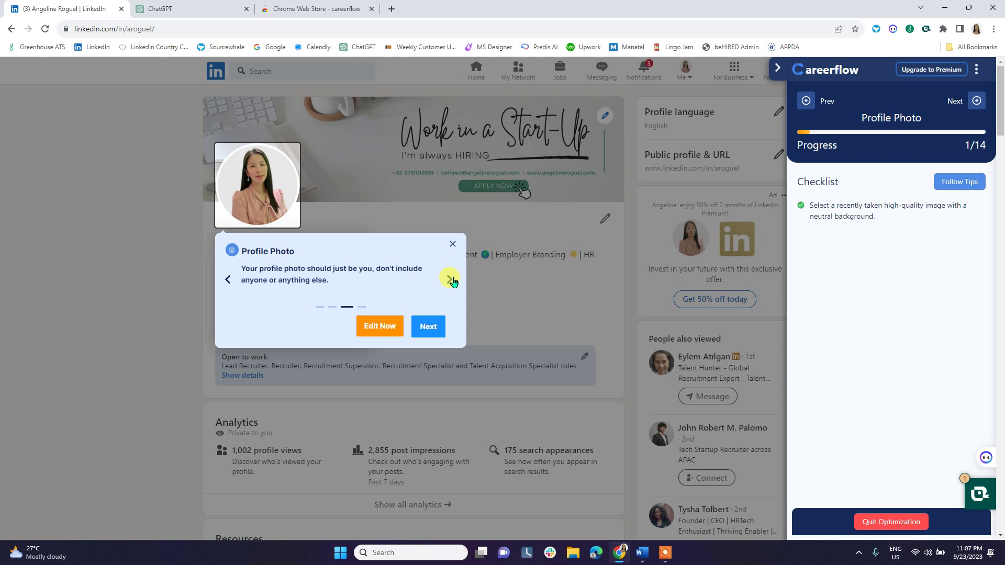
click(452, 281)
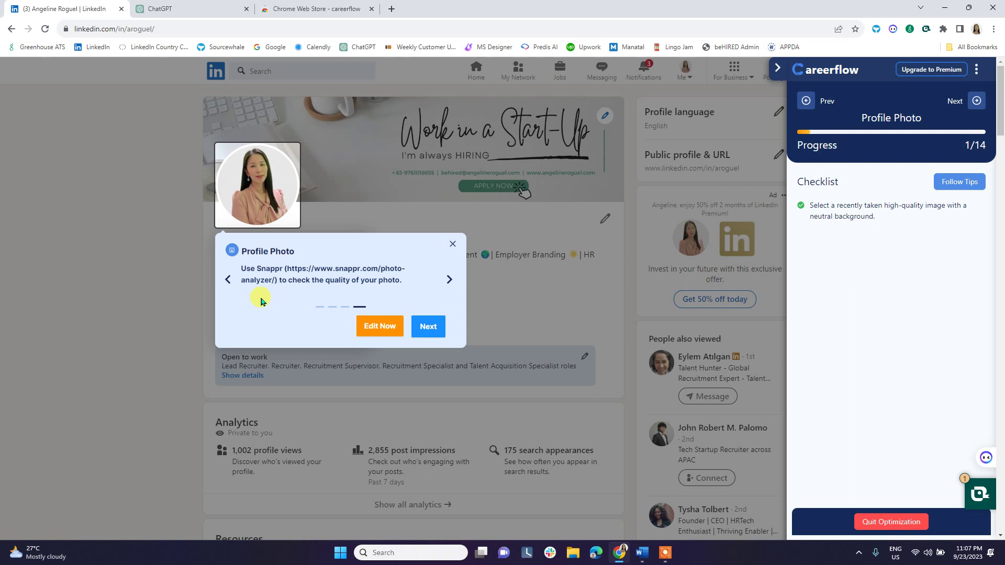
Step: Advance the guided optimization to the Banner section and read all of its tips
click(429, 329)
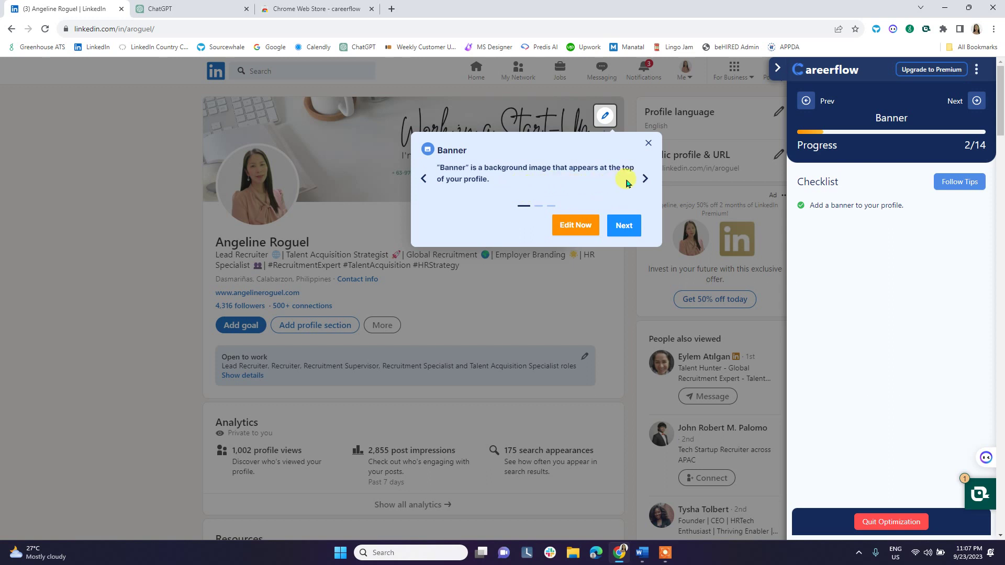
click(647, 180)
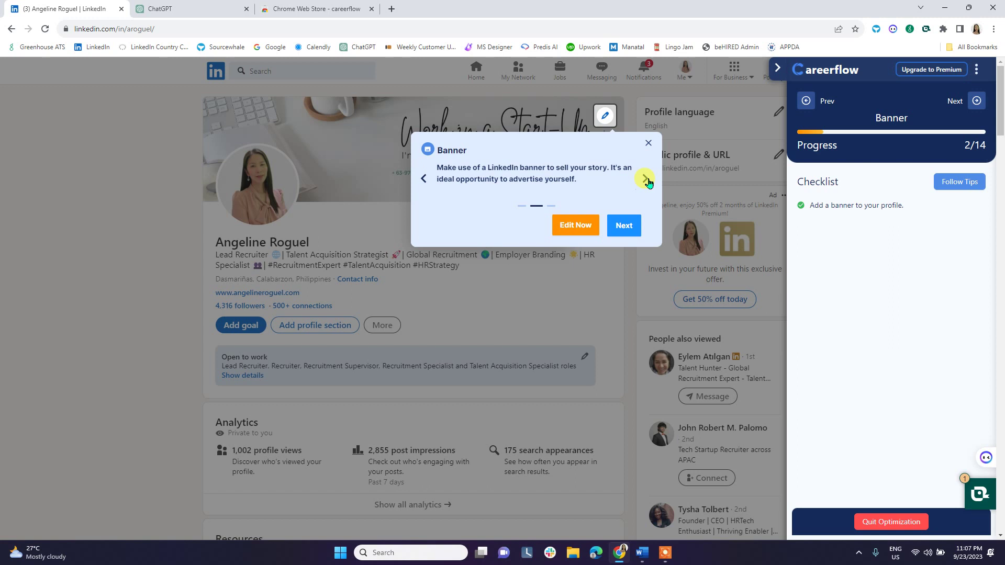
click(647, 179)
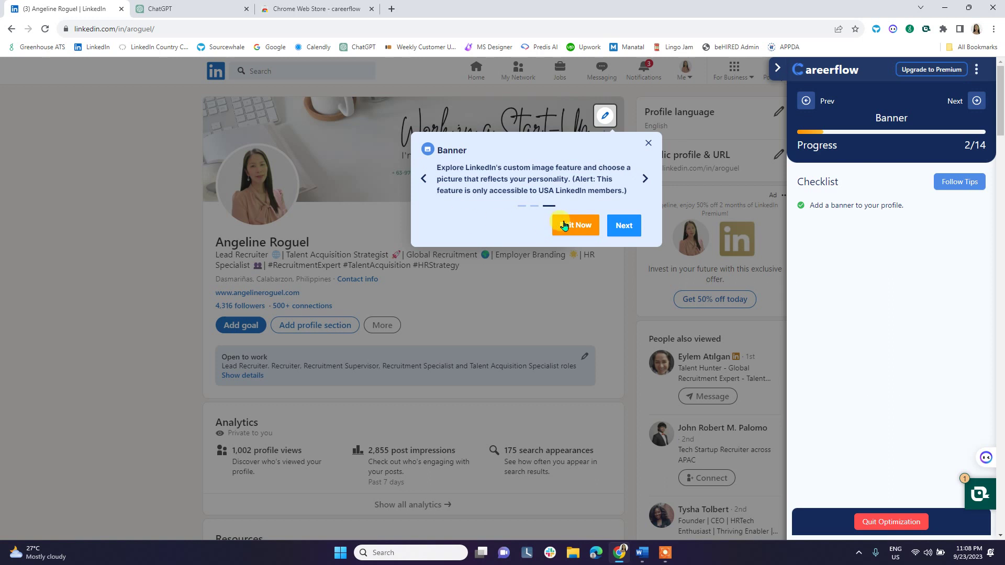
Step: Advance the guided optimization to the Headline section and read its tips up to the one on job roles
click(620, 228)
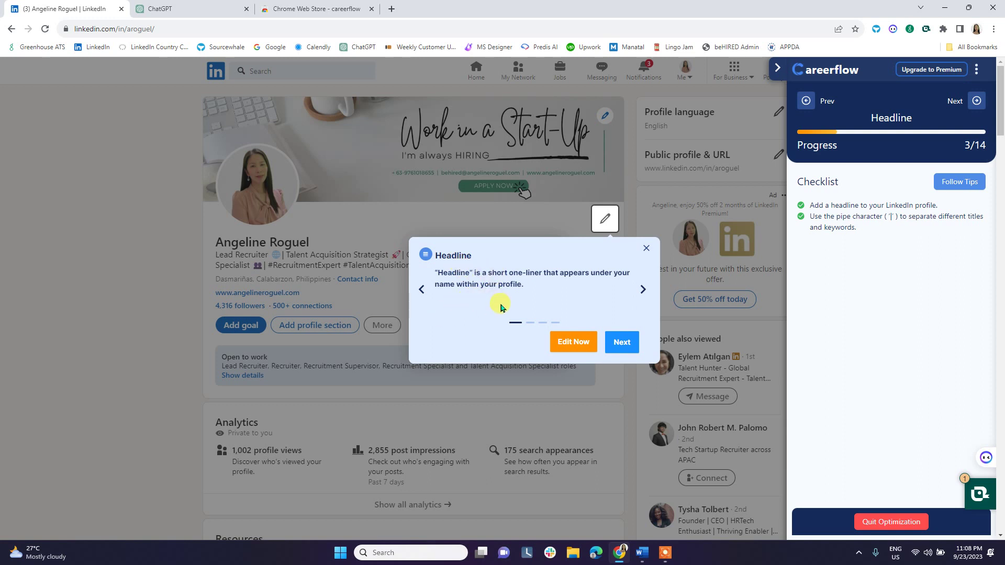
click(643, 291)
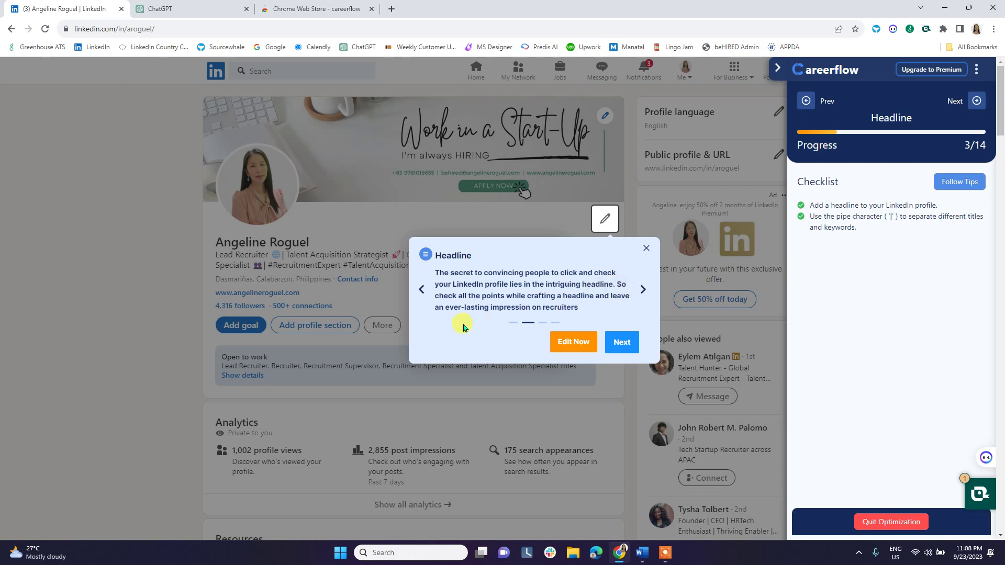
click(642, 292)
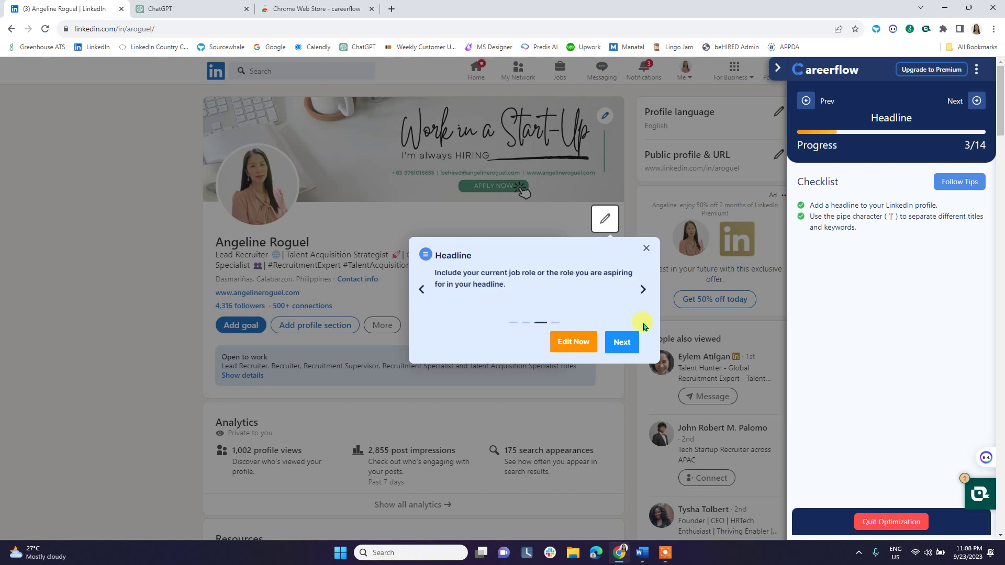
Step: Advance to the Open To Work section, dismiss its tip, and open the job preferences for editing to examine the visibility options
click(623, 342)
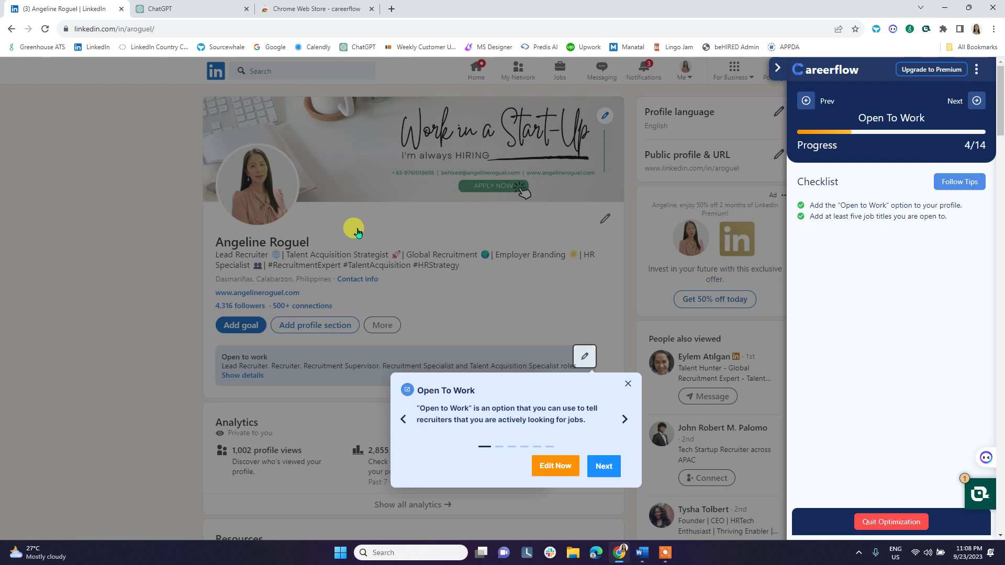
click(628, 384)
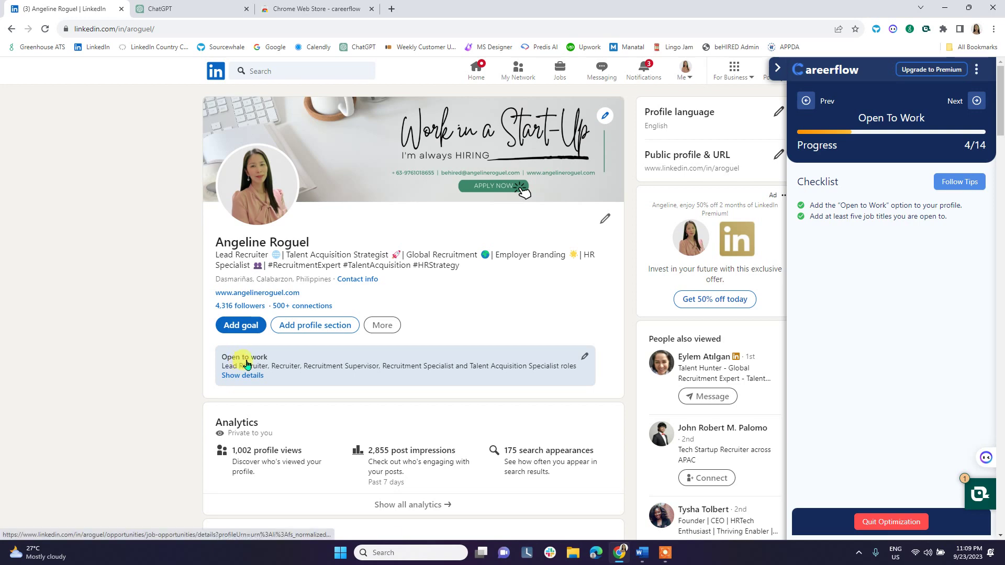
click(585, 360)
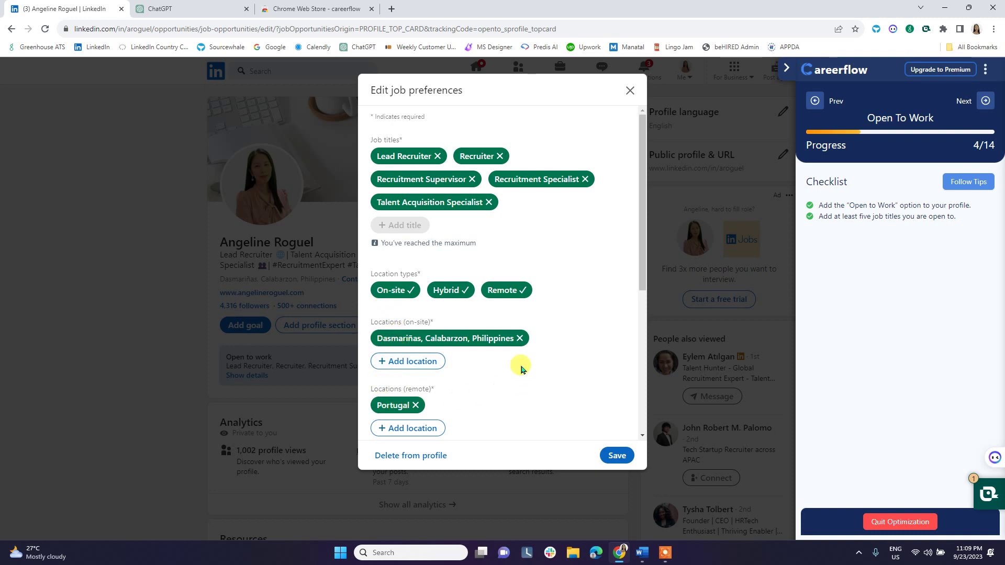
scroll(521, 370, down, 5)
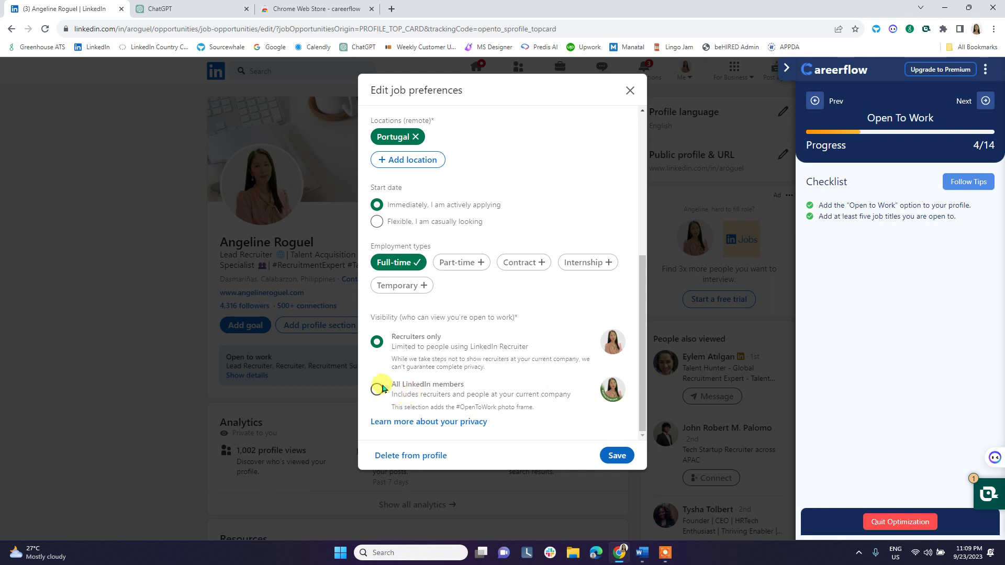
Step: Save the job preferences, then advance the guided optimization to the Location section and dismiss its tip
click(615, 455)
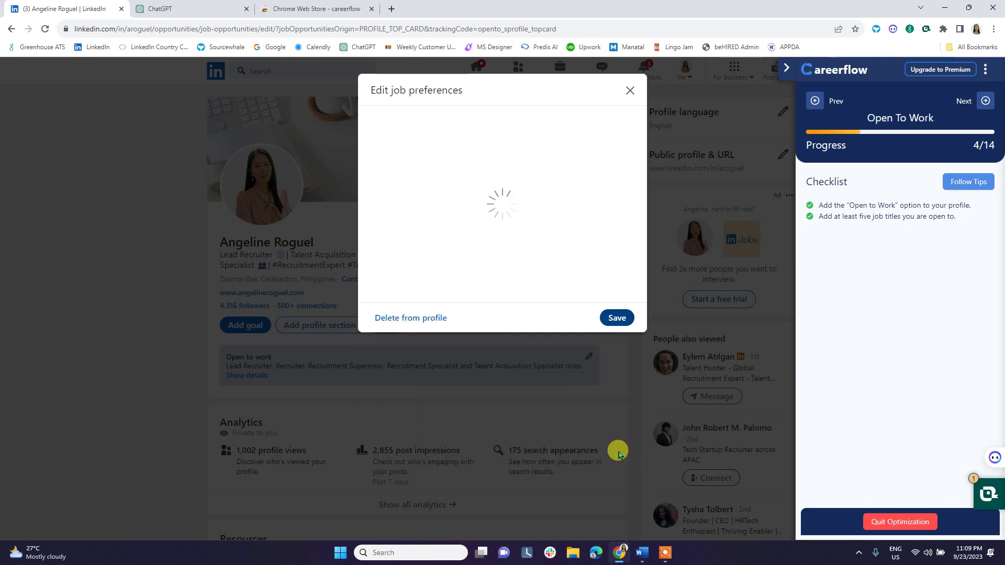
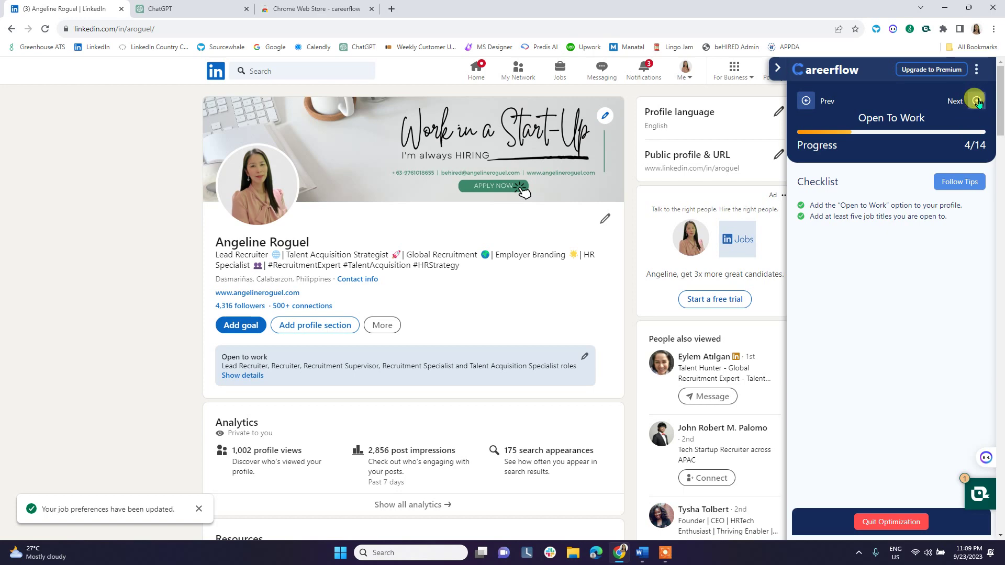
click(976, 102)
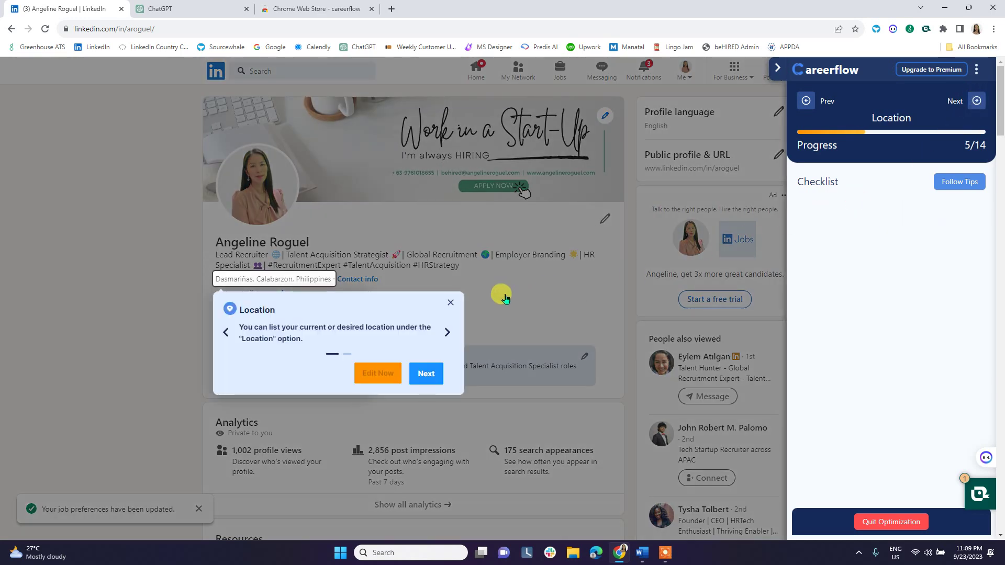
click(449, 304)
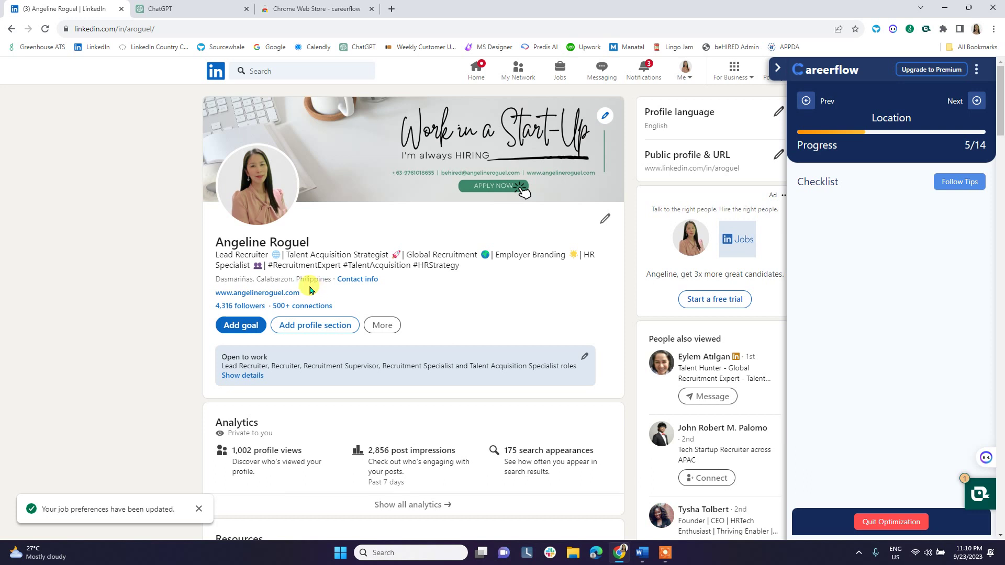
Step: Advance through Connections to the About section and read its tips up to the one on what the profile summary should cover
click(977, 102)
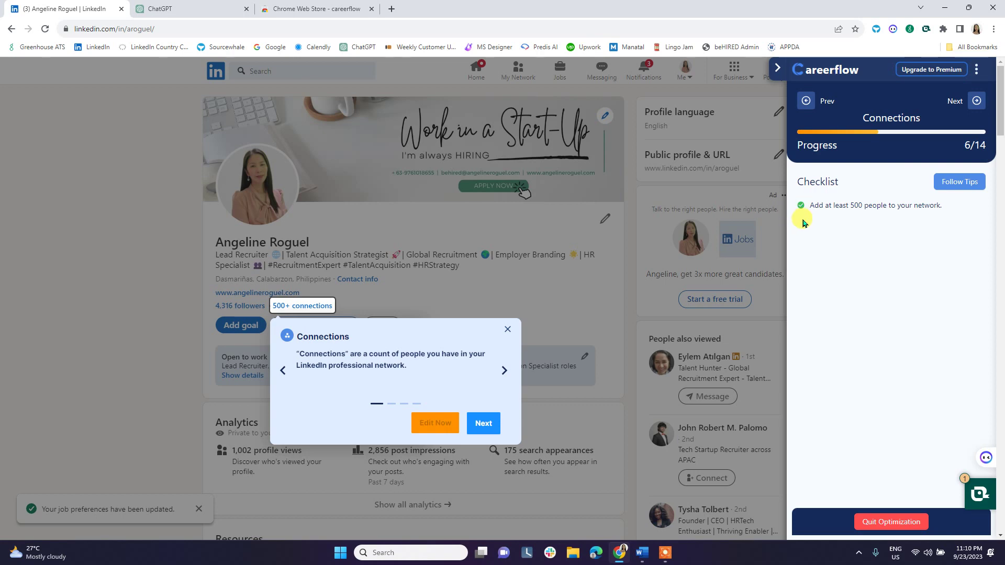
click(976, 101)
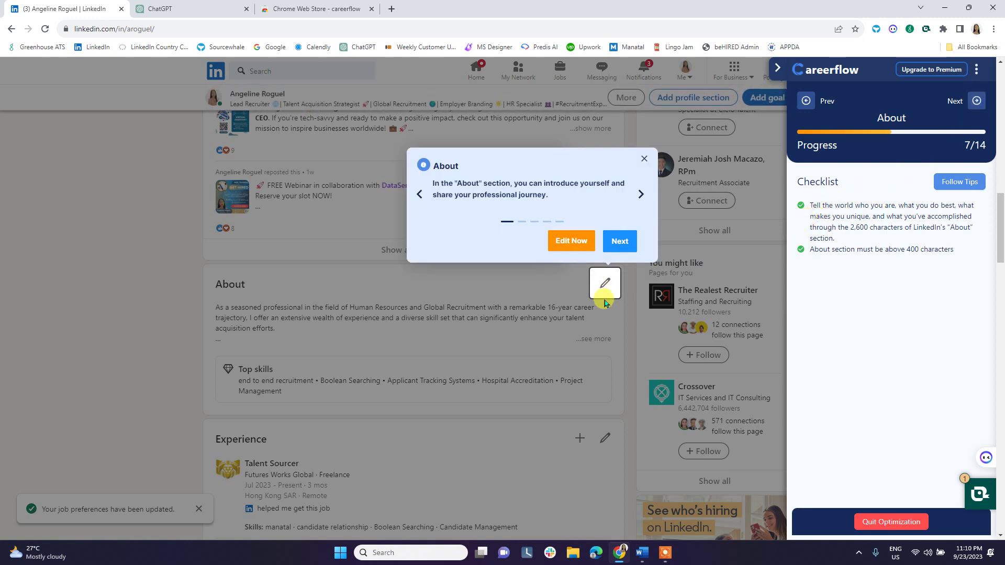
click(641, 196)
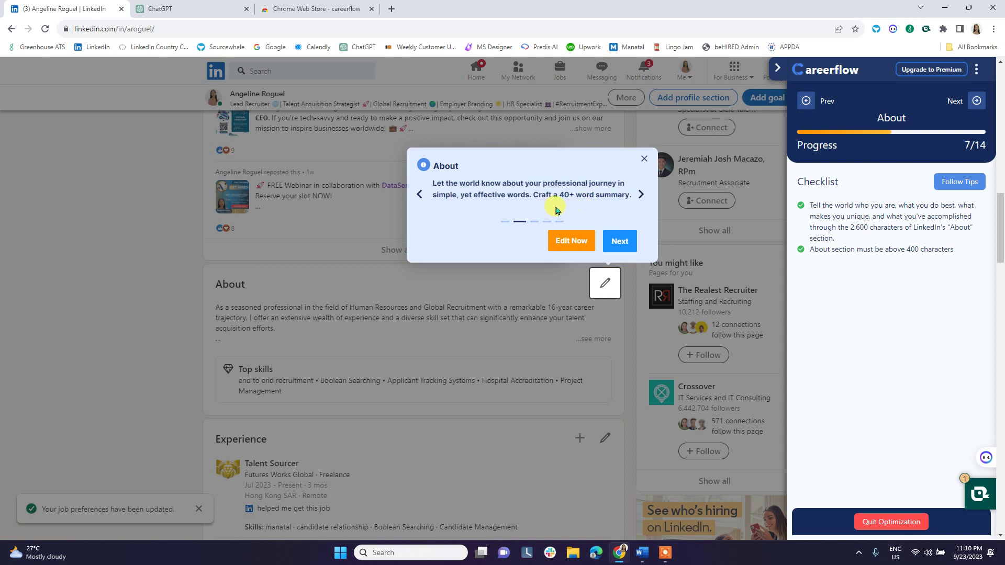
click(642, 196)
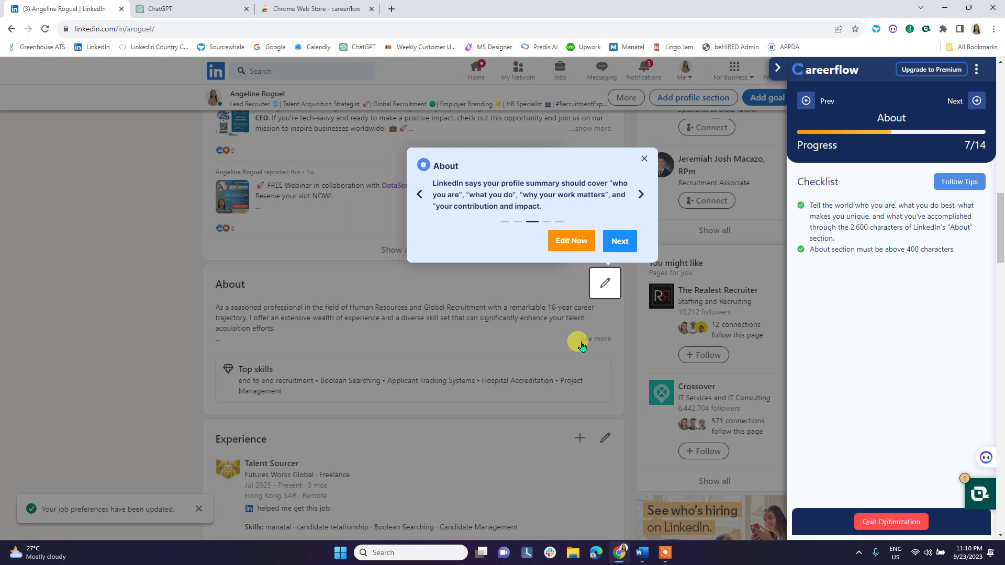
Step: Advance to the Experience section and read its tips up to the one on major tasks completed
click(620, 242)
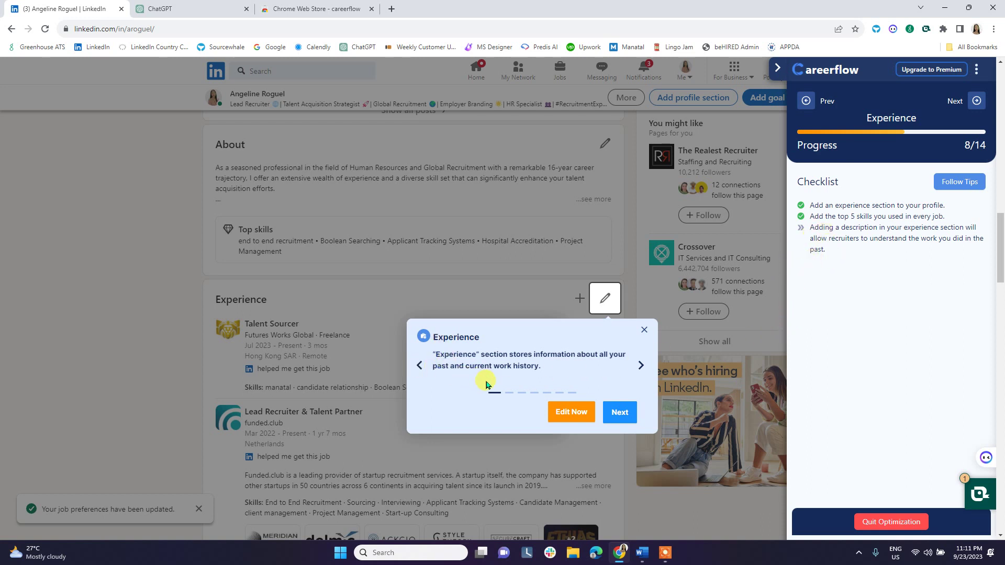
click(639, 368)
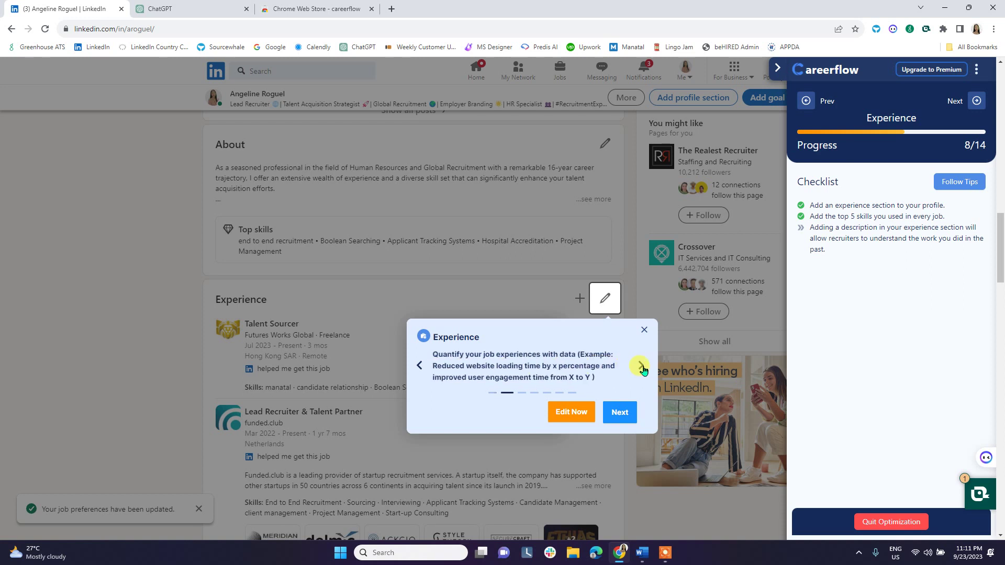
click(642, 368)
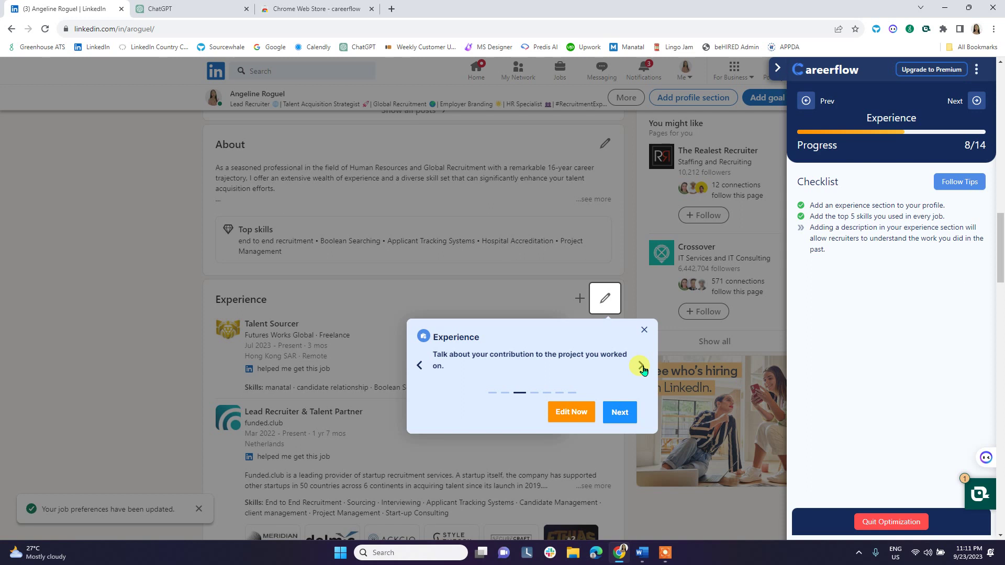
click(641, 367)
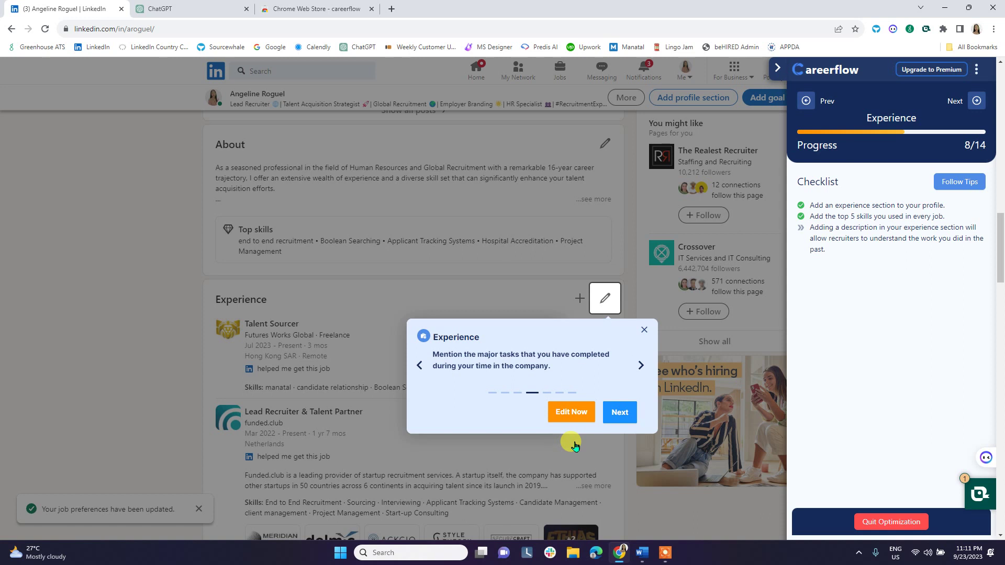
Step: Advance the guided optimization through the Education and Skills sections to the LinkedIn URL section
click(620, 413)
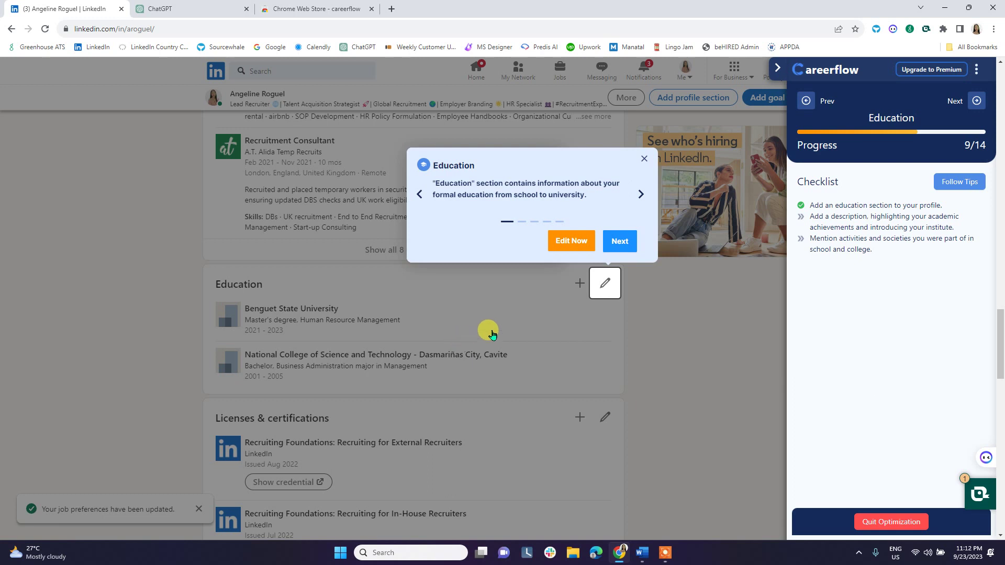
click(620, 241)
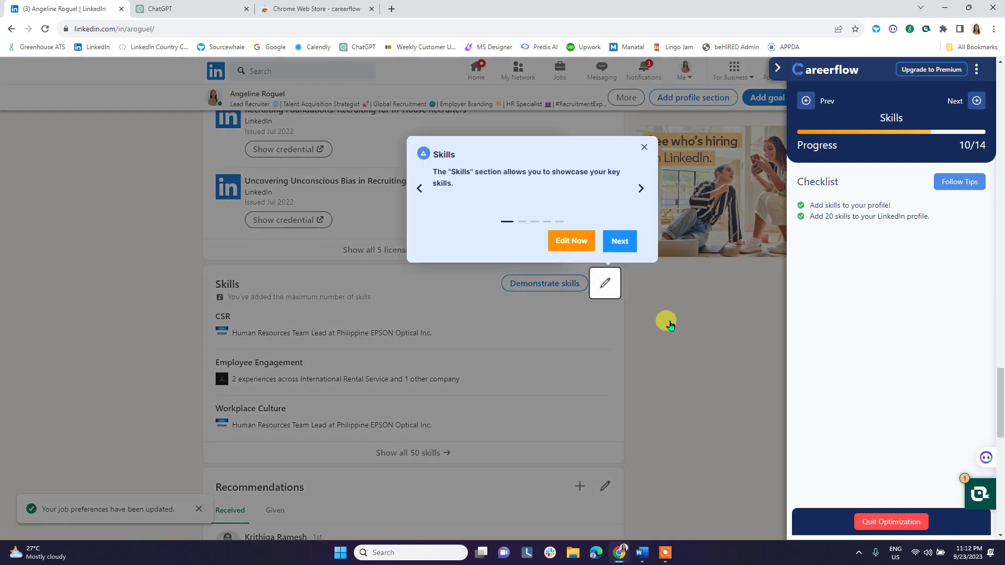
click(623, 242)
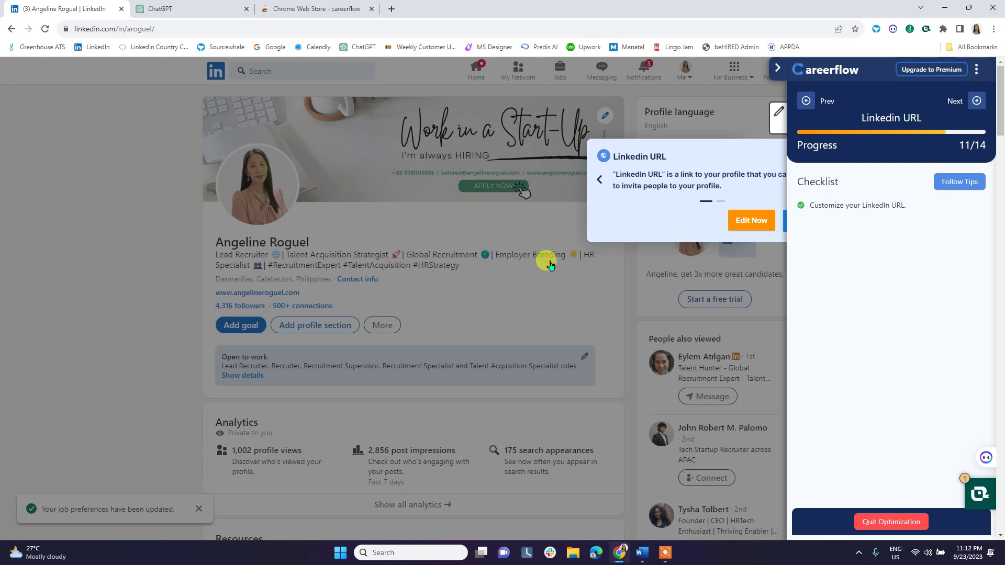
Step: Look over the profile page down to the Experience section and return to the profile header
scroll(478, 312, down, 10)
scroll(466, 318, down, 10)
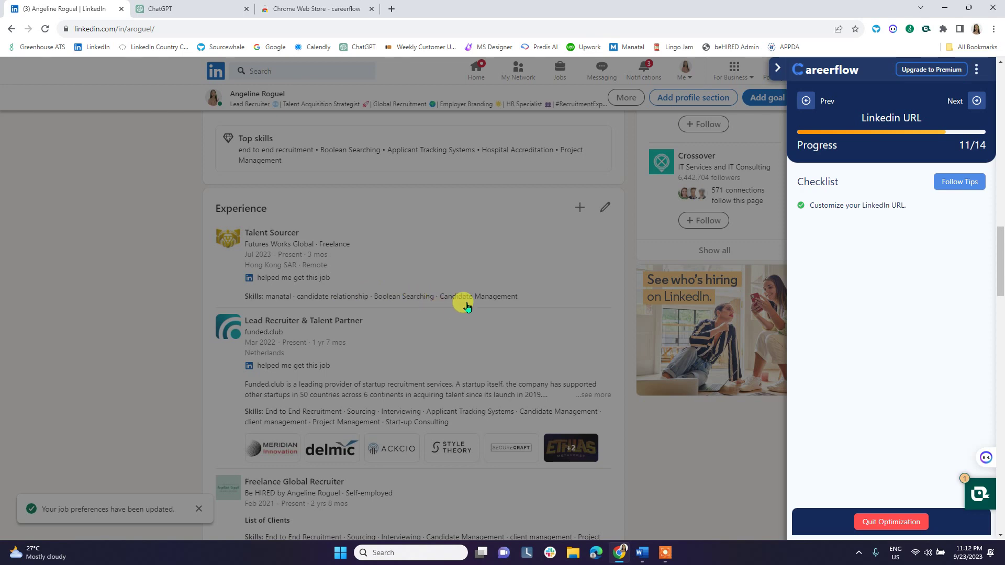
scroll(466, 307, down, 3)
scroll(451, 308, up, 3)
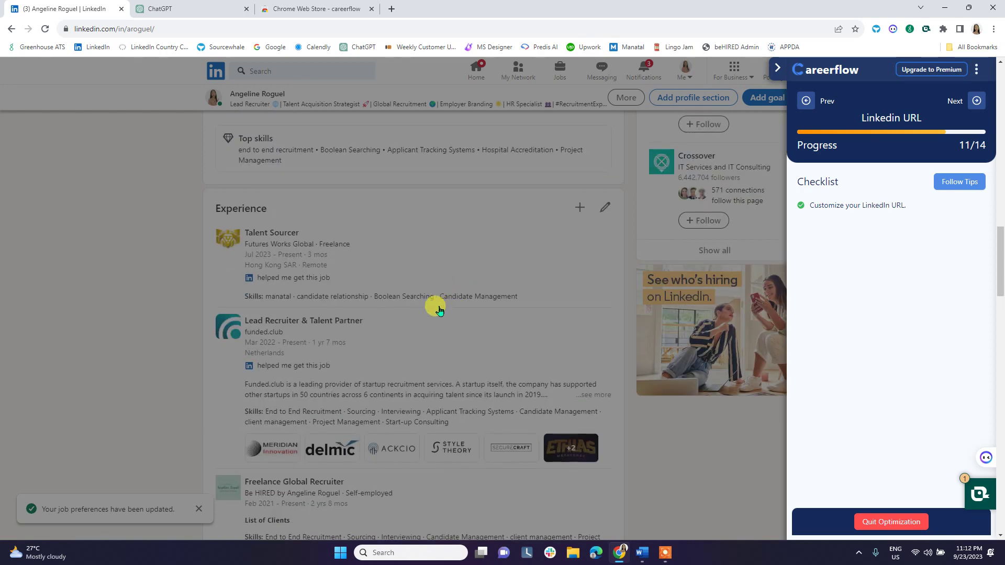
scroll(471, 283, up, 10)
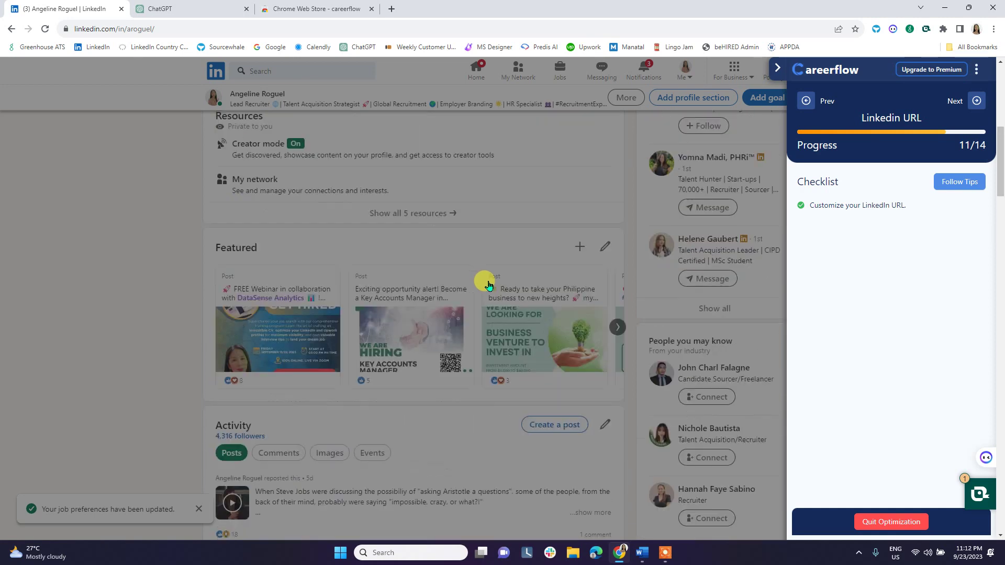
scroll(486, 285, up, 8)
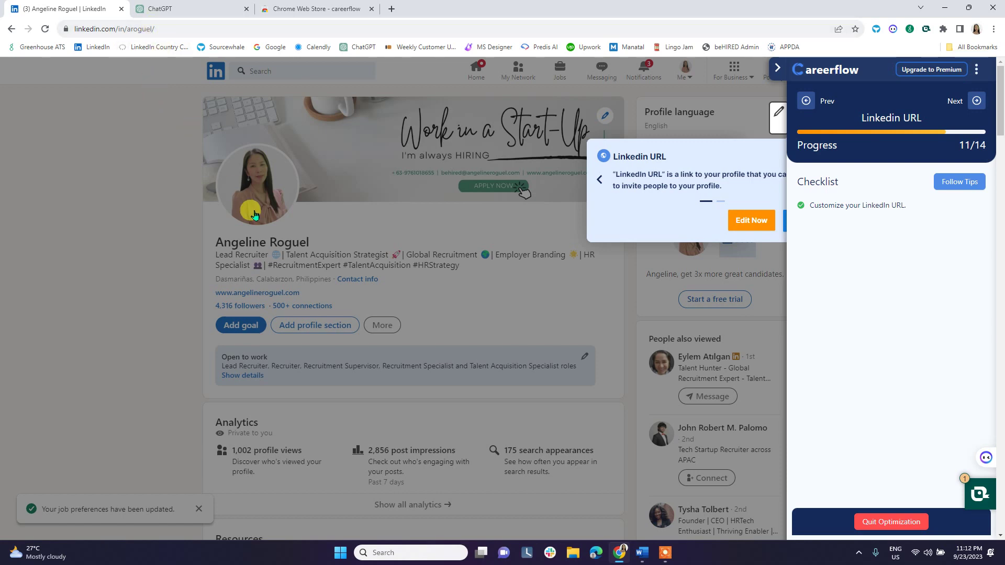
scroll(702, 232, down, 2)
scroll(738, 210, up, 1)
scroll(738, 209, up, 1)
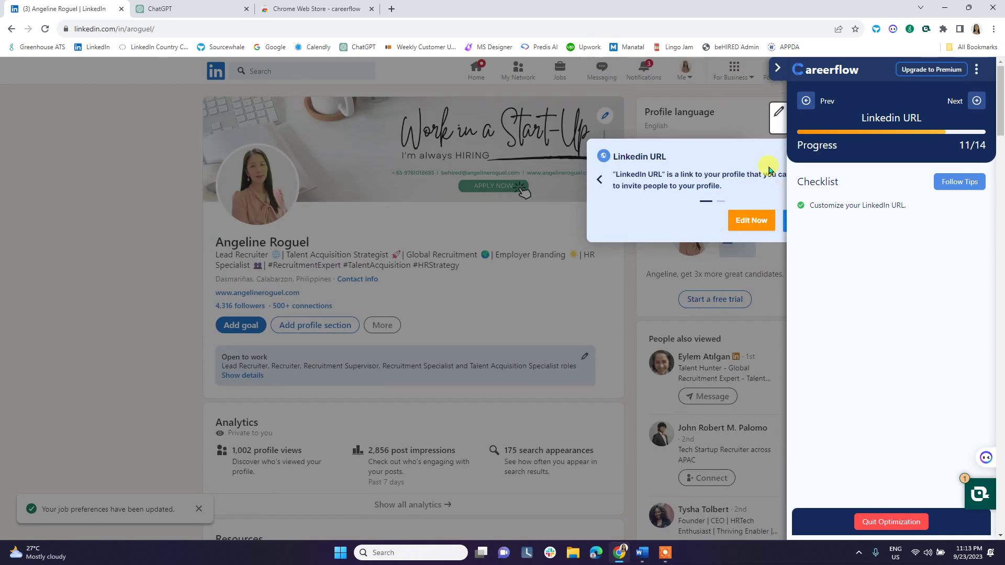
Step: Advance the guided optimization through Featured and Licenses and Certifications to the Volunteering section
click(976, 100)
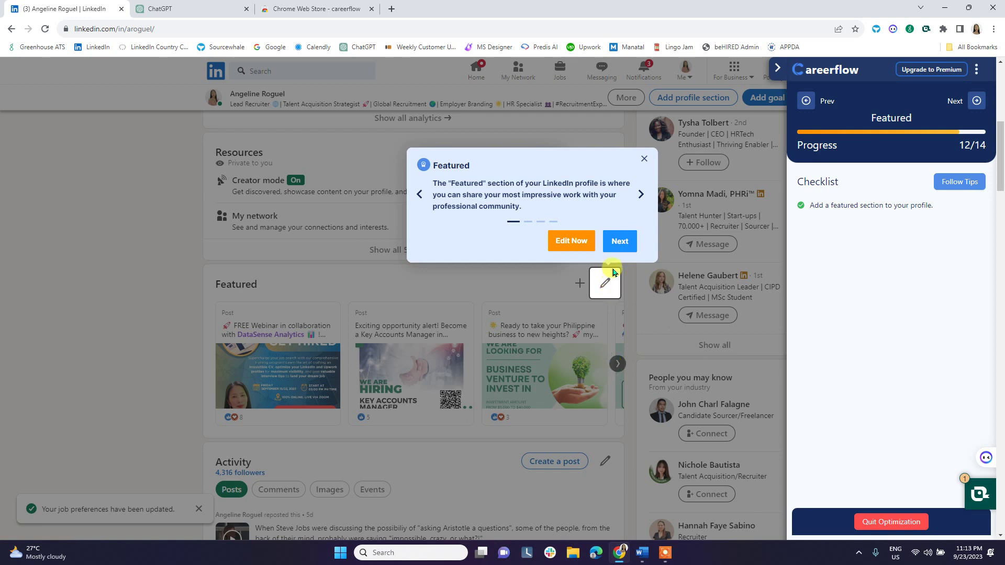
click(620, 246)
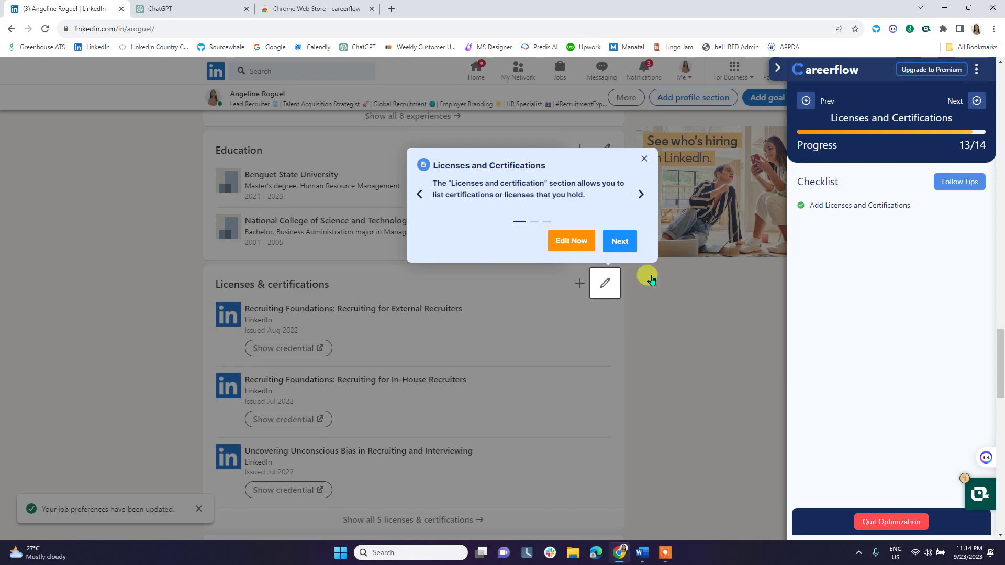
click(619, 243)
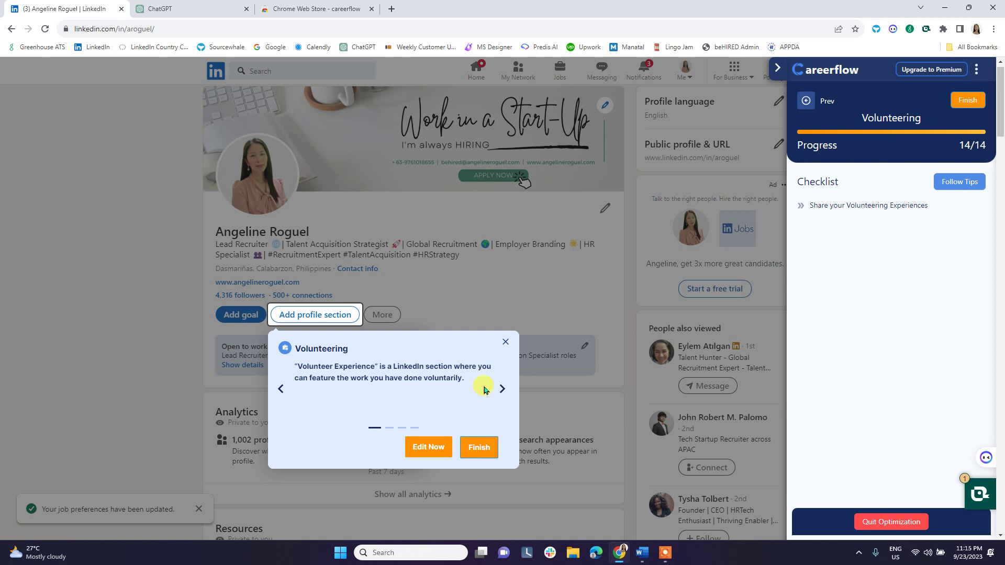
Step: Read the Volunteering tips up to the one on explaining career gaps and finish the guided optimization
click(502, 388)
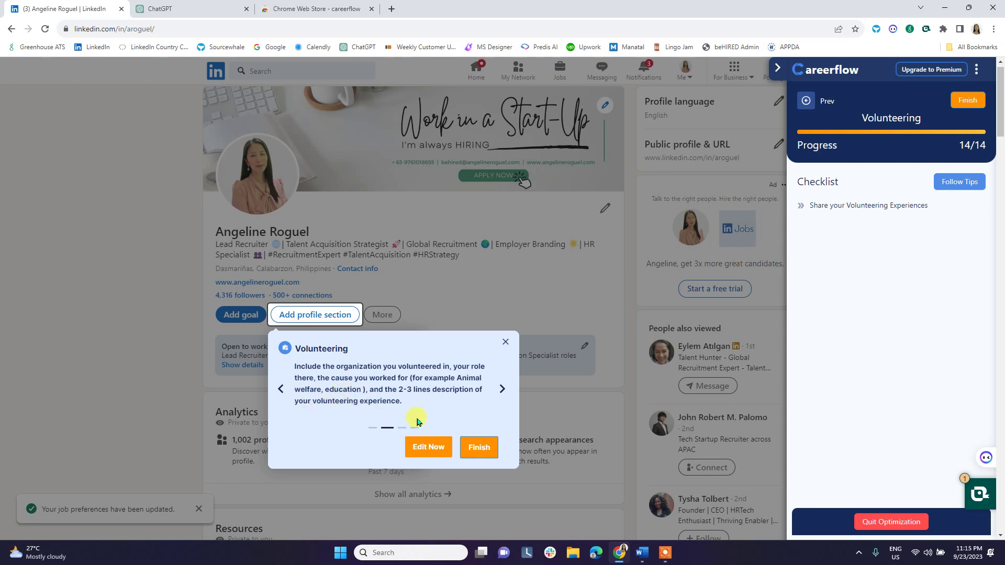
click(502, 390)
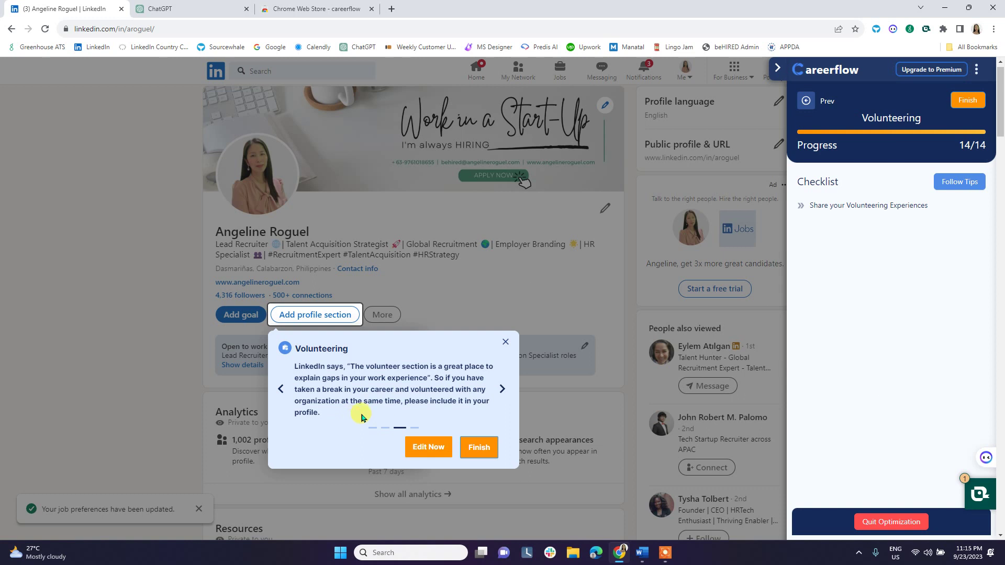
click(475, 447)
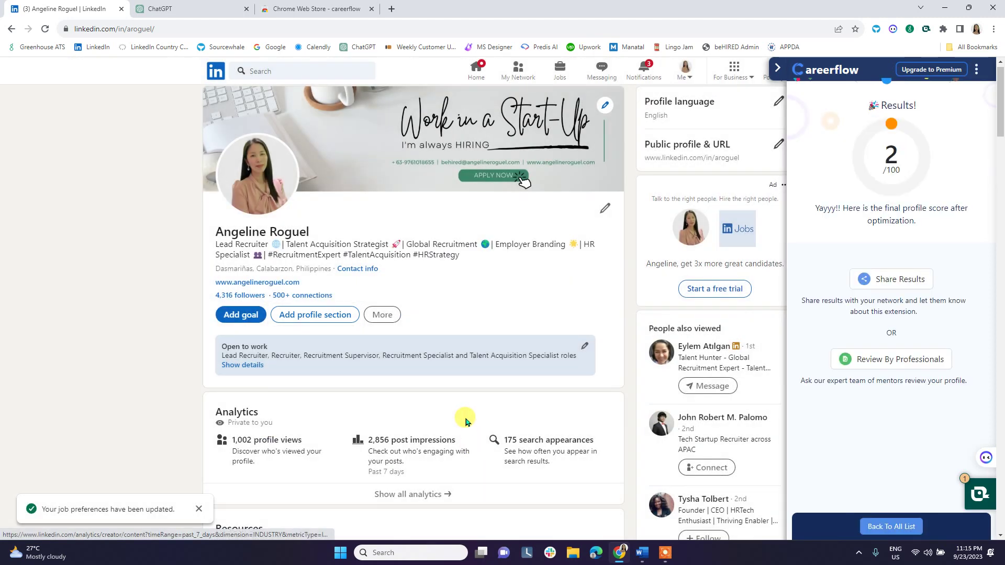